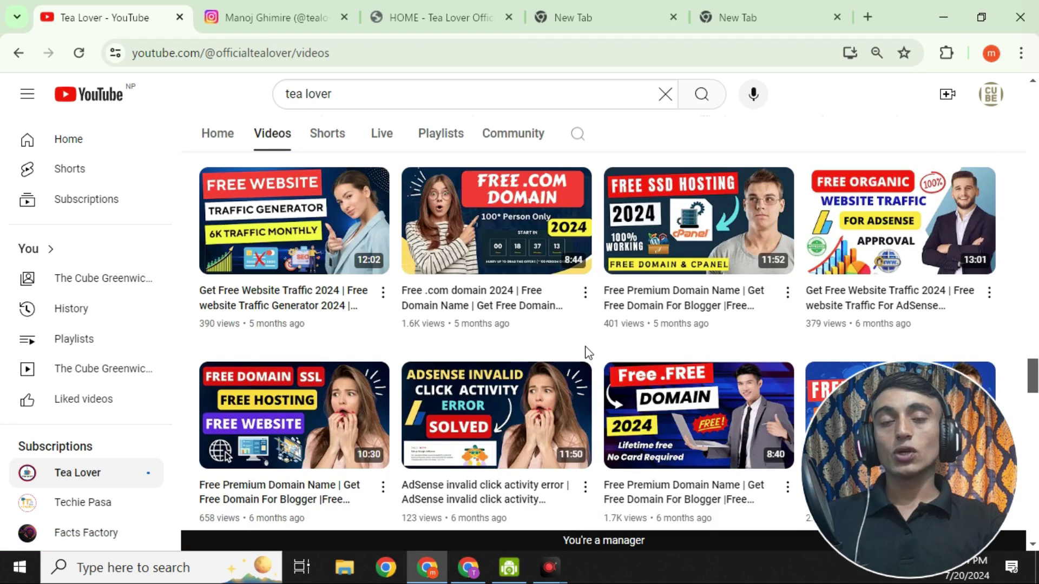
# Step: Stop the video grid's auto-scrolling and scroll back up the YouTube channel page
pyautogui.middleClick(589, 352)
pyautogui.scroll(15, 589, 352)
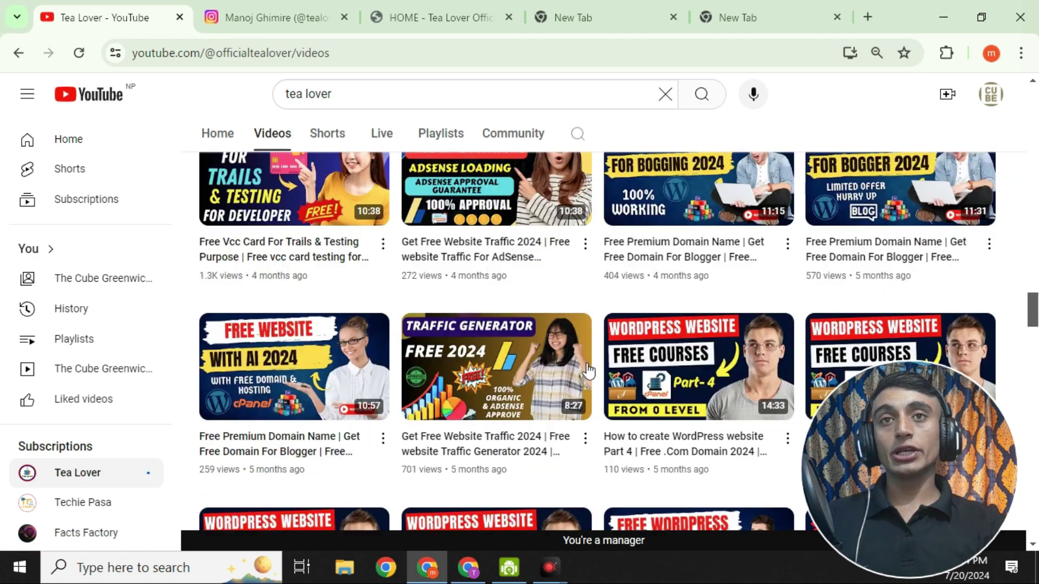
pyautogui.scroll(15, 594, 372)
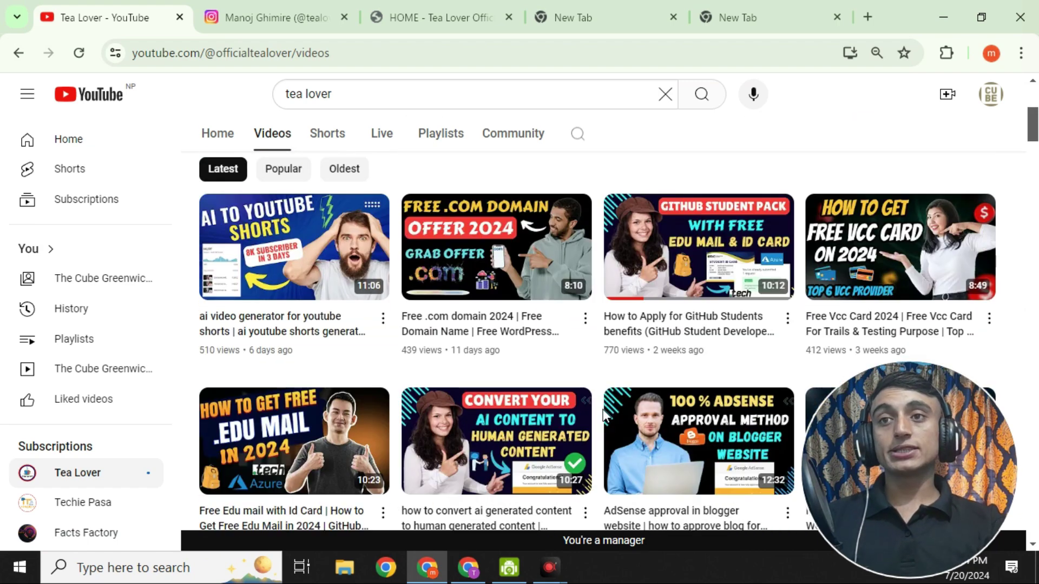
pyautogui.scroll(3, 604, 415)
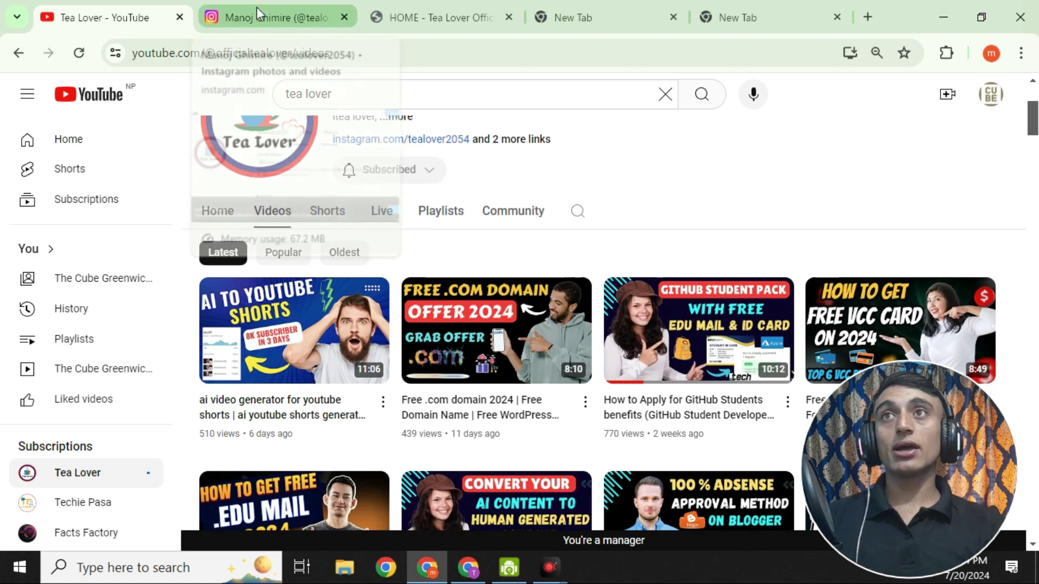
# Step: Look over the Tea Lover website tab
pyautogui.click(408, 9)
pyautogui.scroll(10, 415, 271)
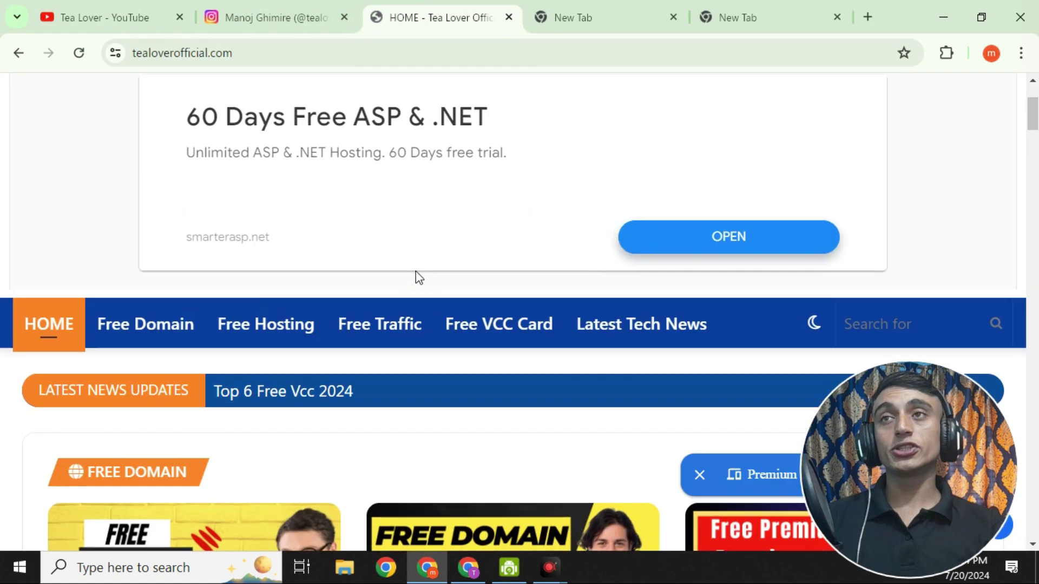
pyautogui.scroll(3, 418, 278)
pyautogui.scroll(-20, 418, 273)
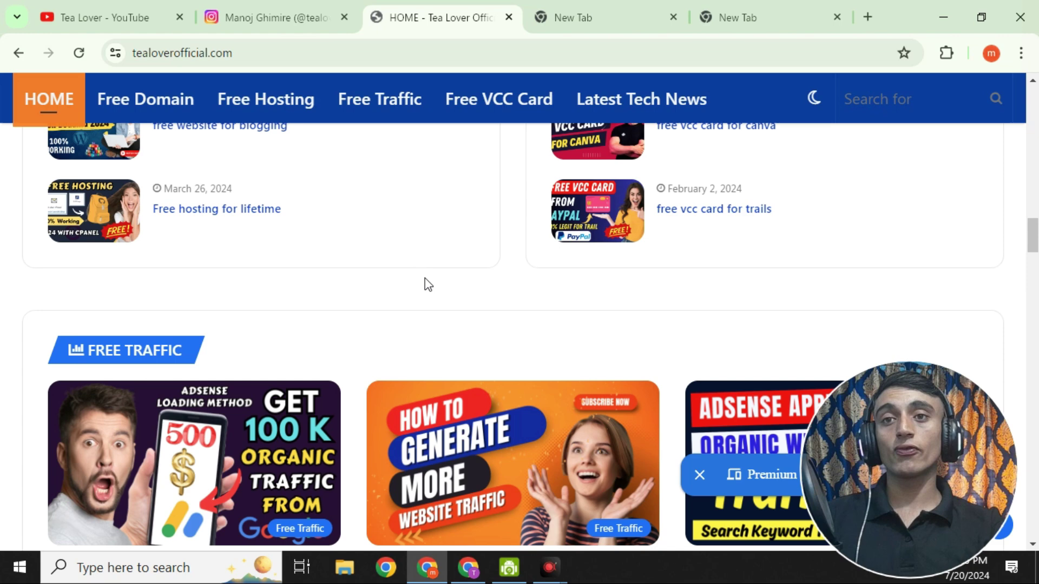
# Step: View the Instagram profile's tealover2054 username, then go to the blank new tab
pyautogui.click(288, 15)
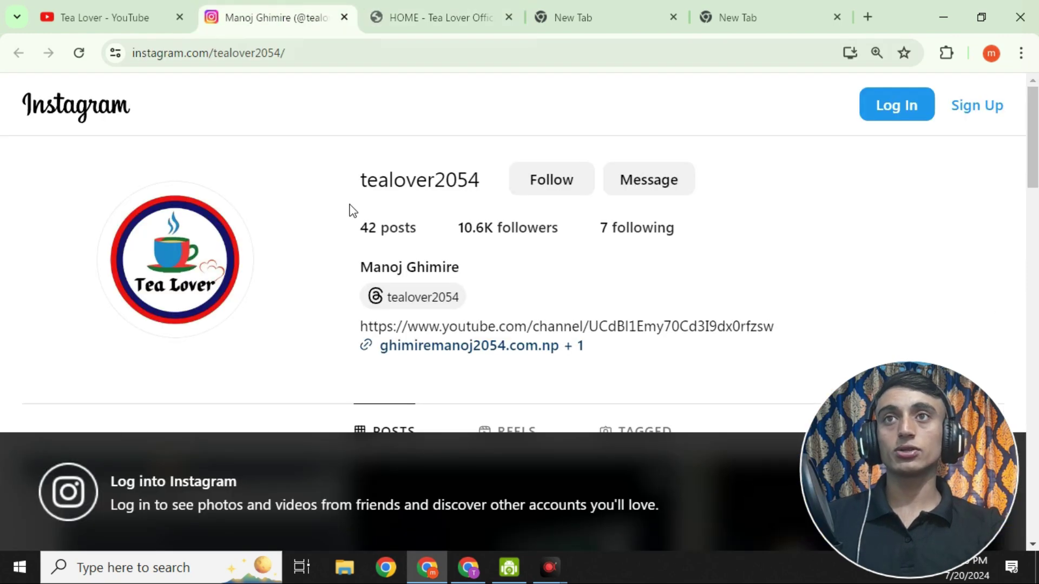
pyautogui.moveTo(357, 182); pyautogui.dragTo(483, 188)
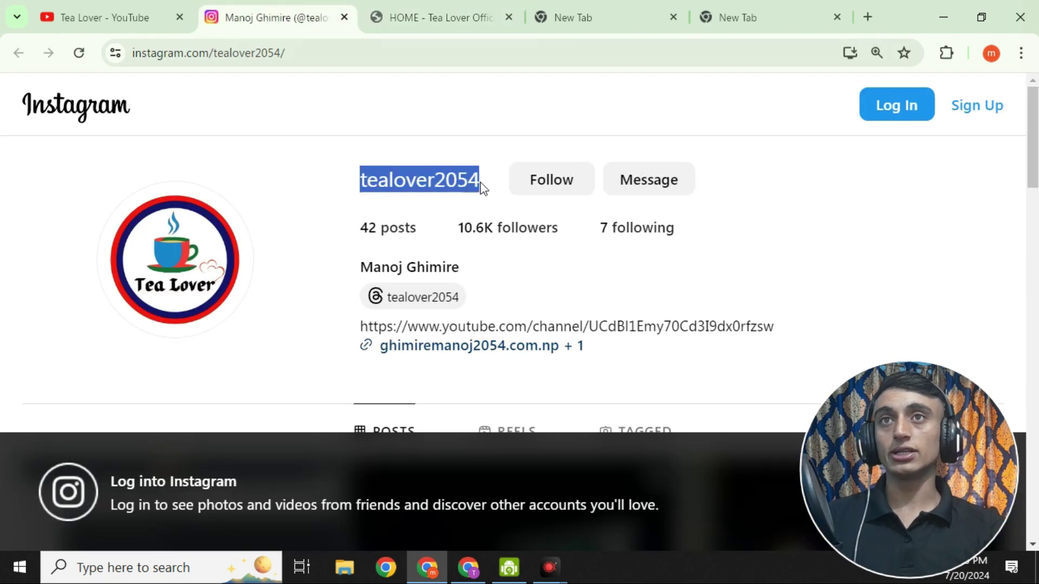
pyautogui.click(860, 208)
pyautogui.click(616, 16)
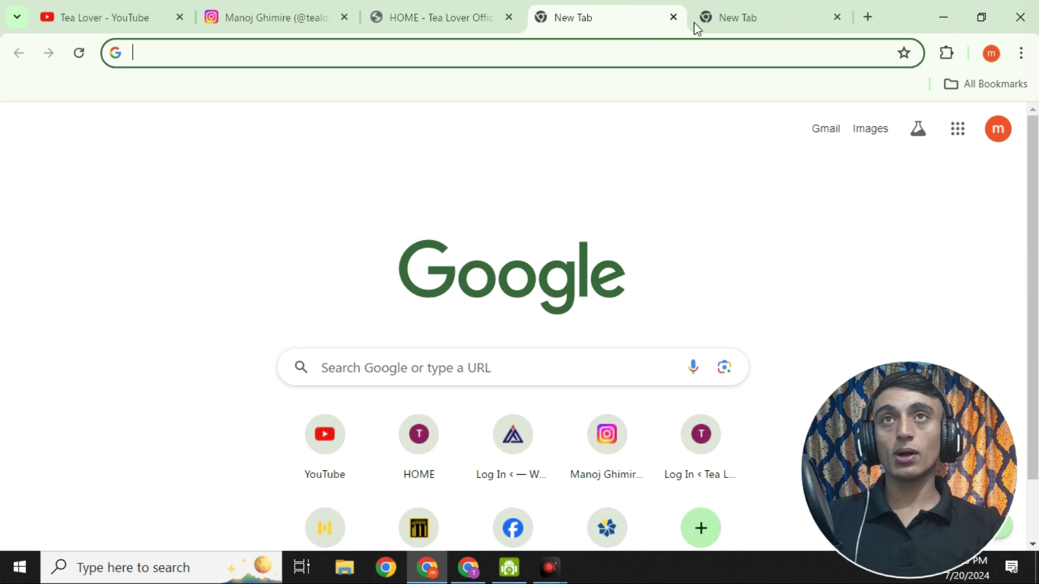
# Step: Close the extra tab, search 'natural voice reader' and open NaturalReader's online text-to-speech result
pyautogui.click(837, 17)
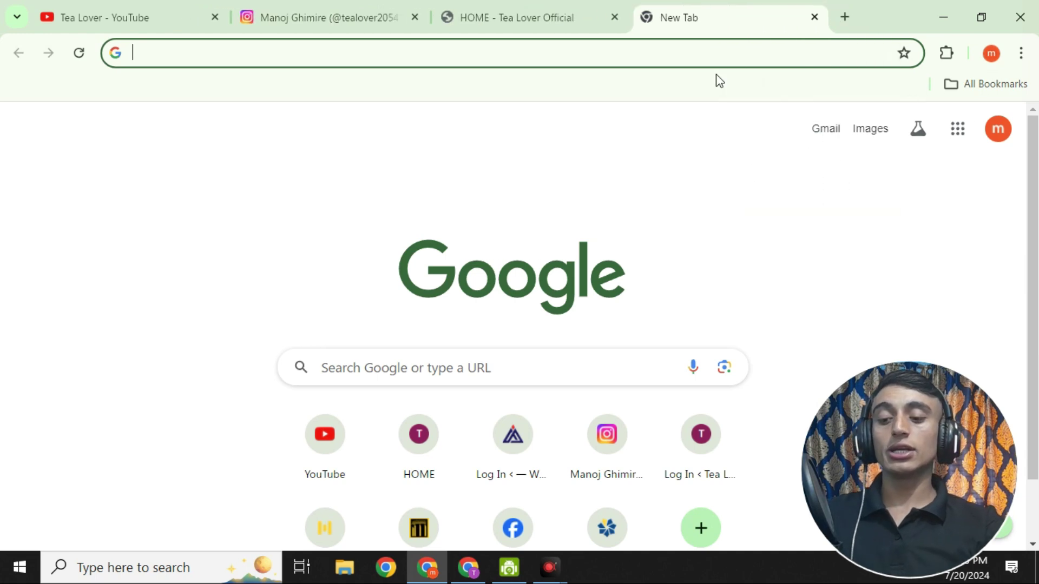
pyautogui.write('natural voice')
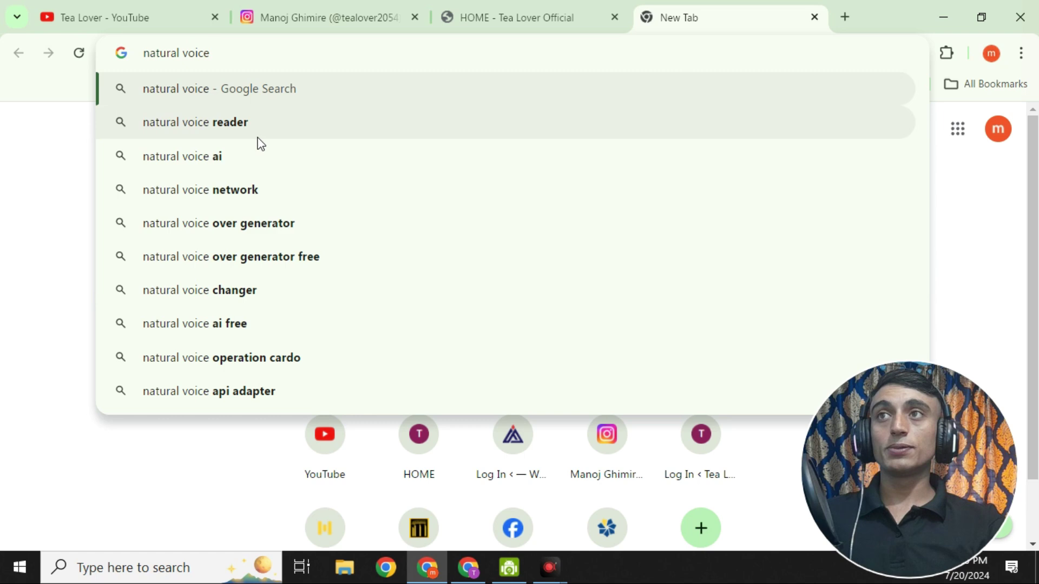
pyautogui.click(250, 124)
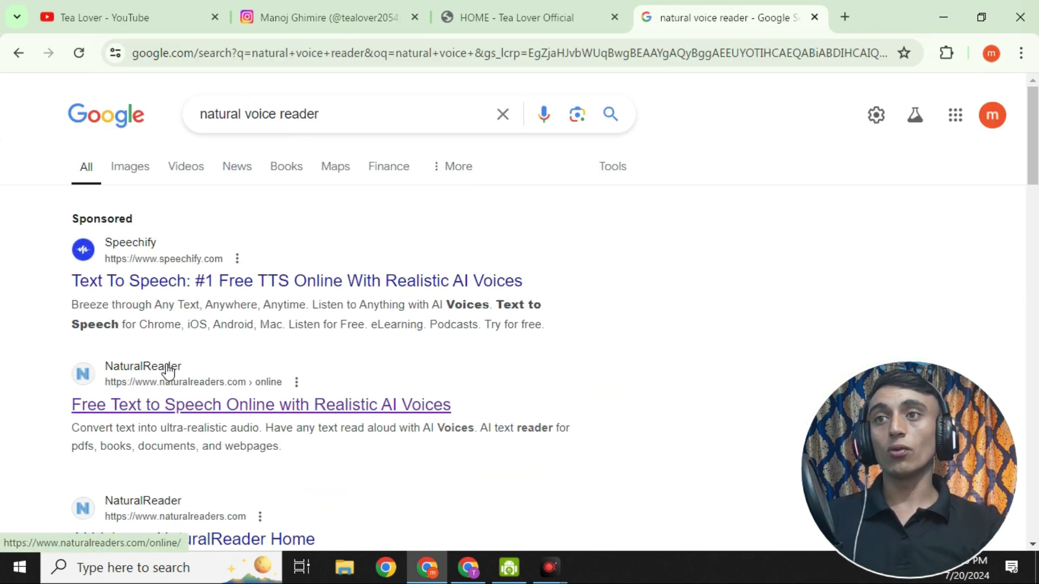
pyautogui.scroll(-3, 700, 262)
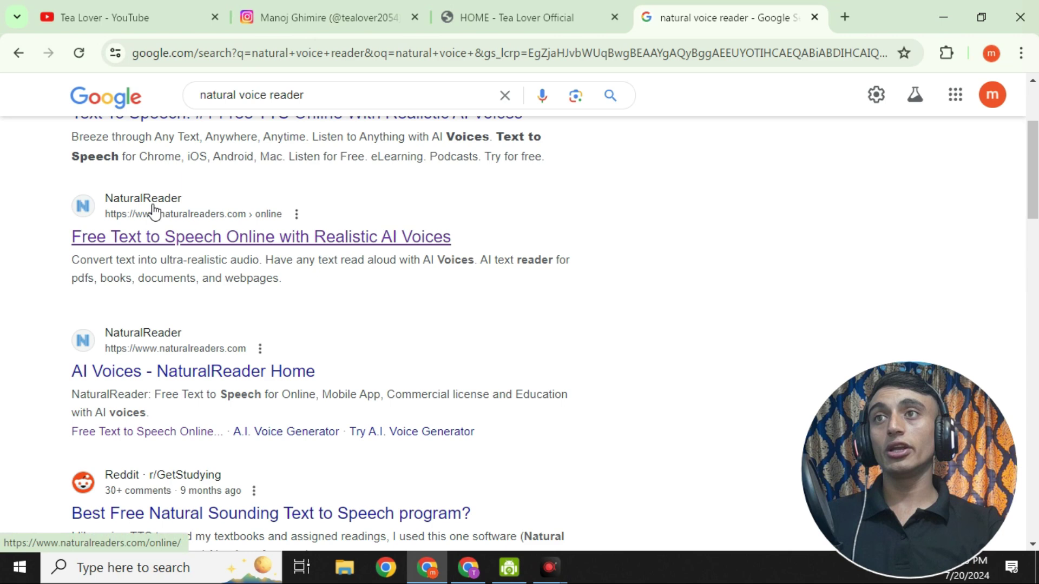
pyautogui.click(403, 237)
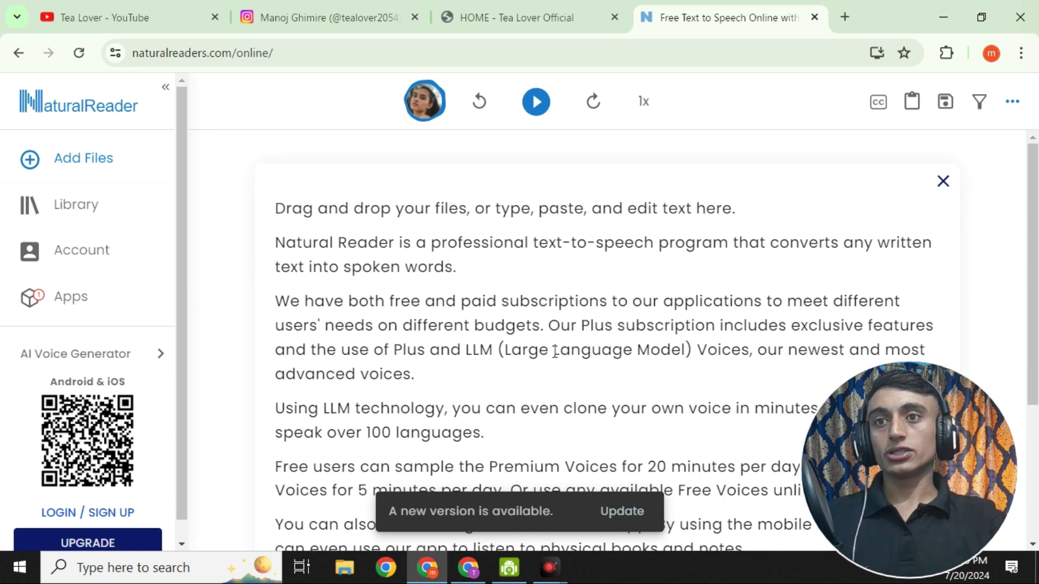
# Step: Delete all sample text from NaturalReader's text box and open a new browser tab
pyautogui.hotkey('ctrl', 'a')
pyautogui.press('BackSpace')
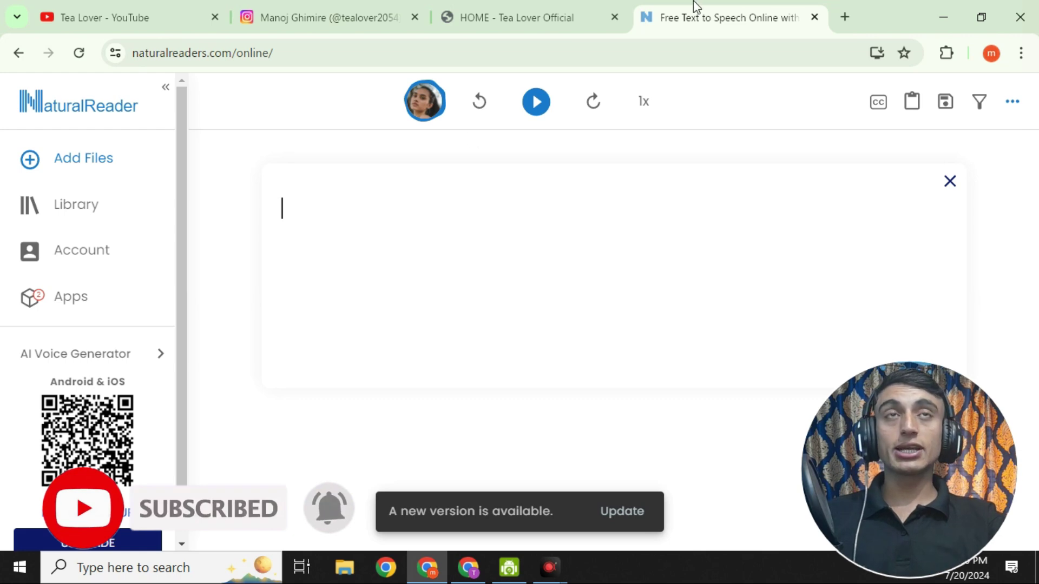
pyautogui.click(843, 19)
# Step: Search for 'chat gpt' and start using ChatGPT
pyautogui.write('cha')
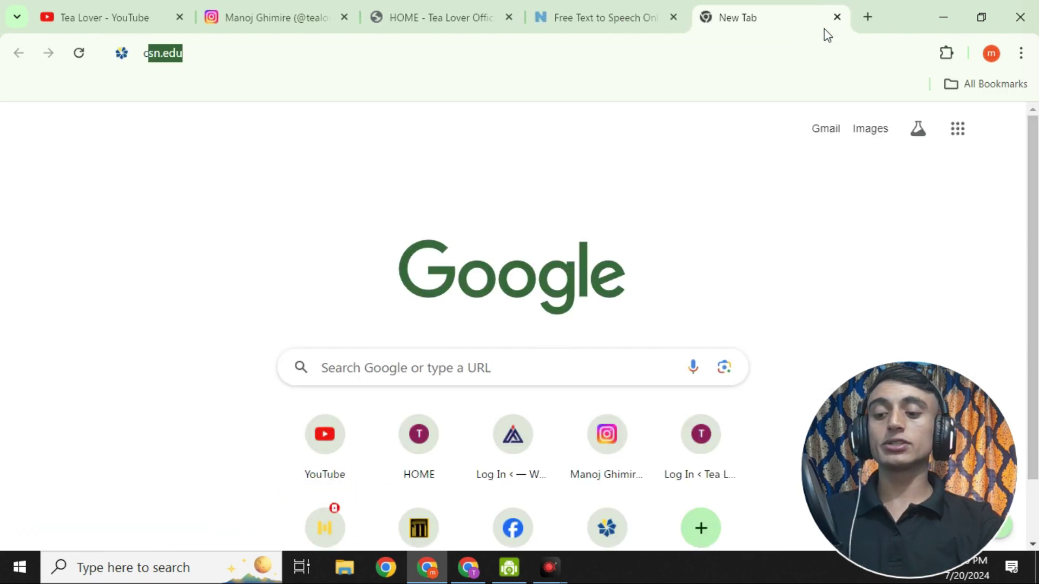
pyautogui.write('t')
pyautogui.press('Return')
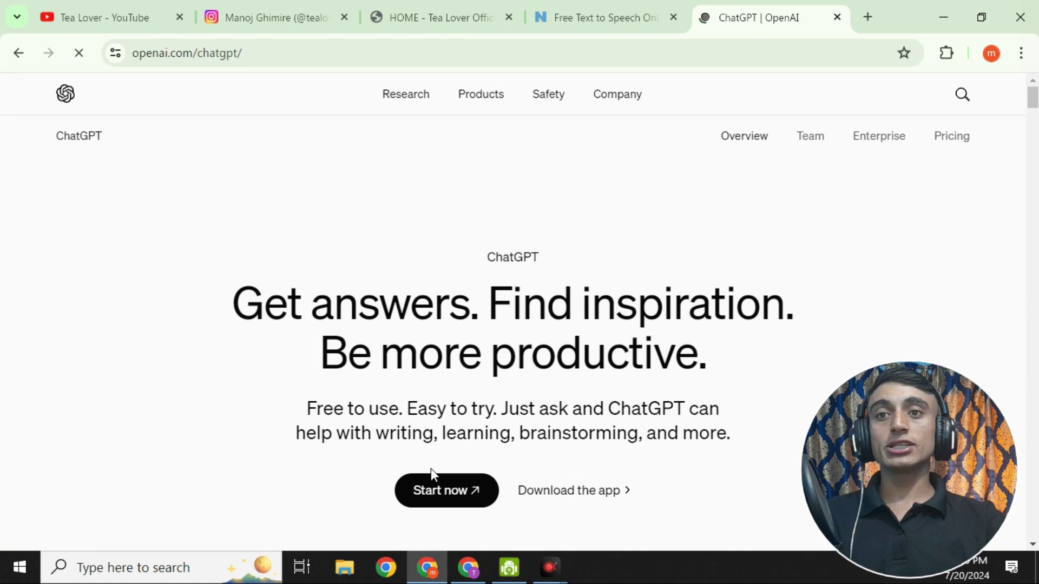
pyautogui.click(444, 504)
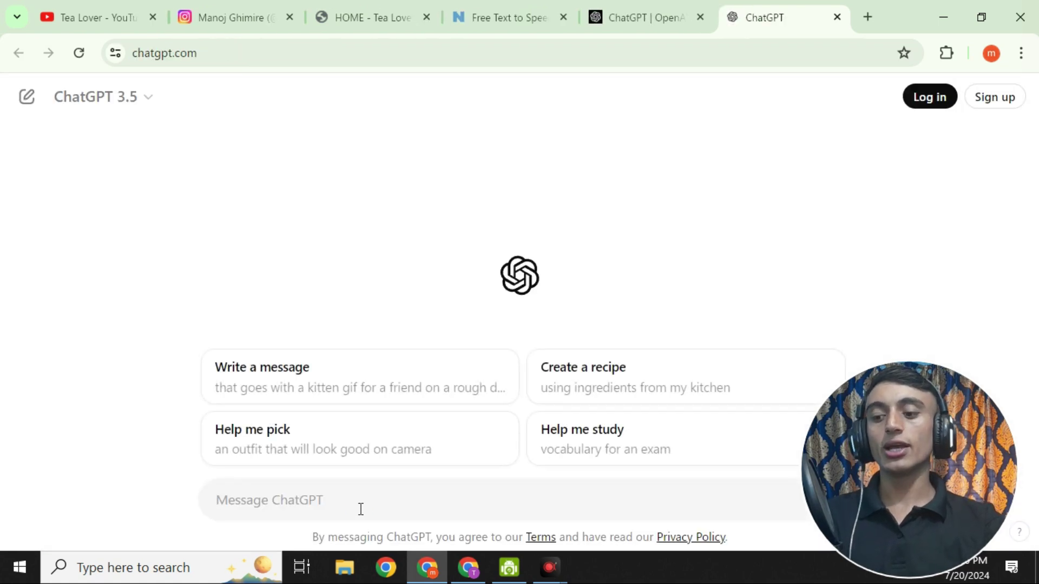
# Step: Send the poor-village-boy-becoming-rich story prompt and copy ChatGPT's reply
pyautogui.write('write a story about a poor boy in a village becoming rich.')
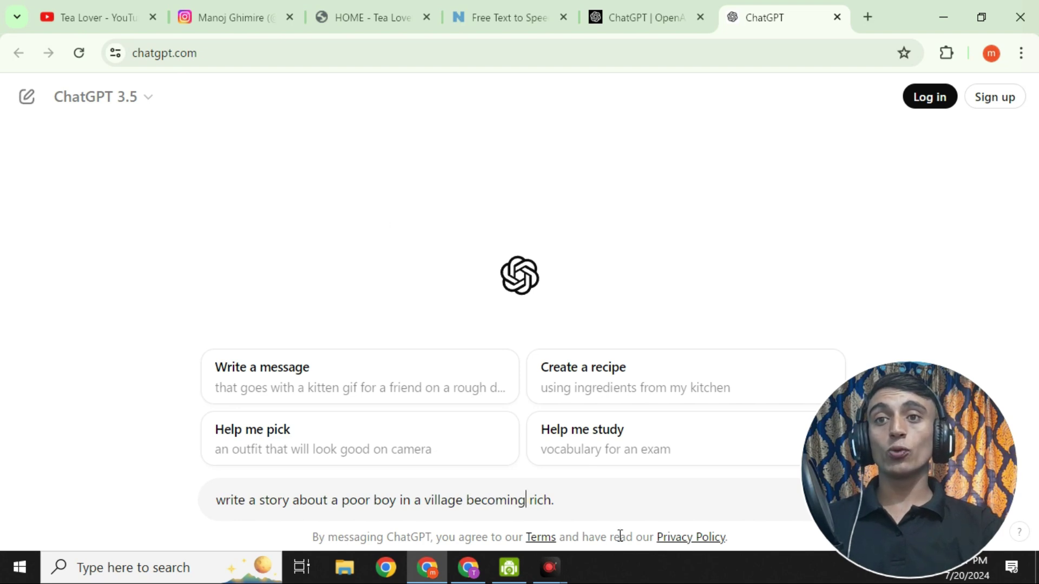
pyautogui.click(610, 496)
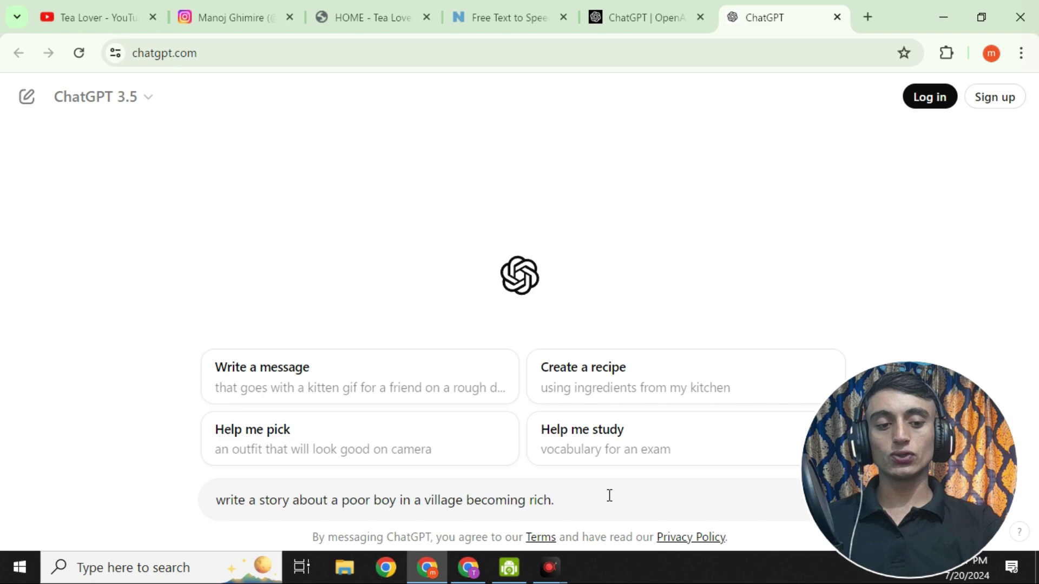
pyautogui.press('Return')
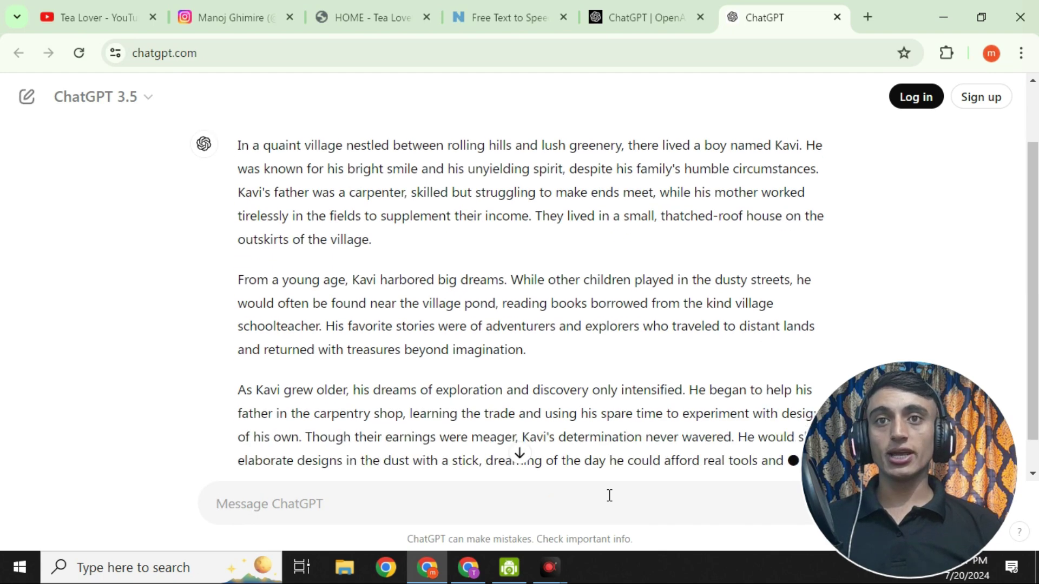
pyautogui.scroll(2, 528, 313)
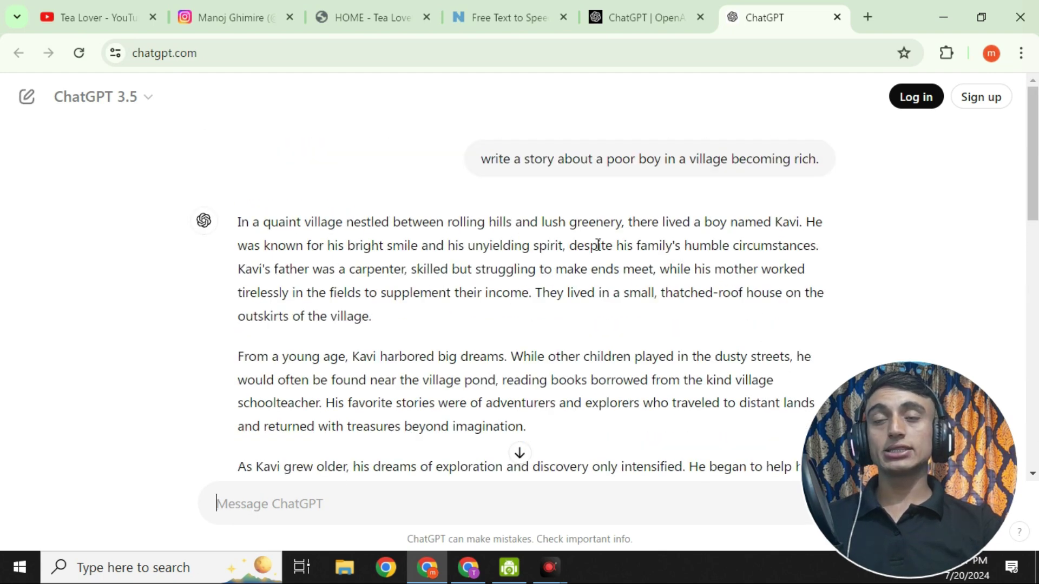
pyautogui.scroll(-15, 470, 230)
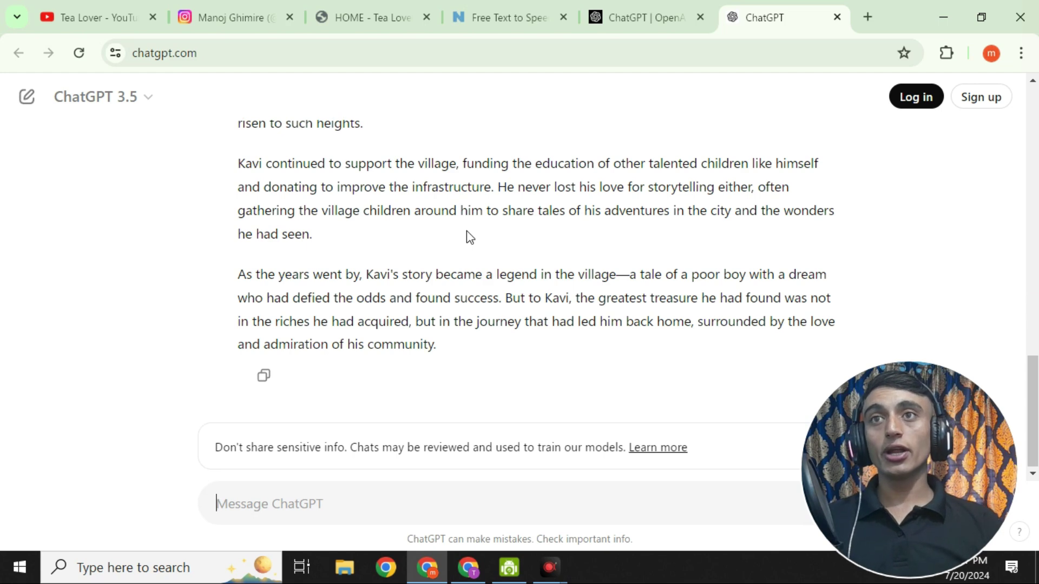
pyautogui.click(259, 377)
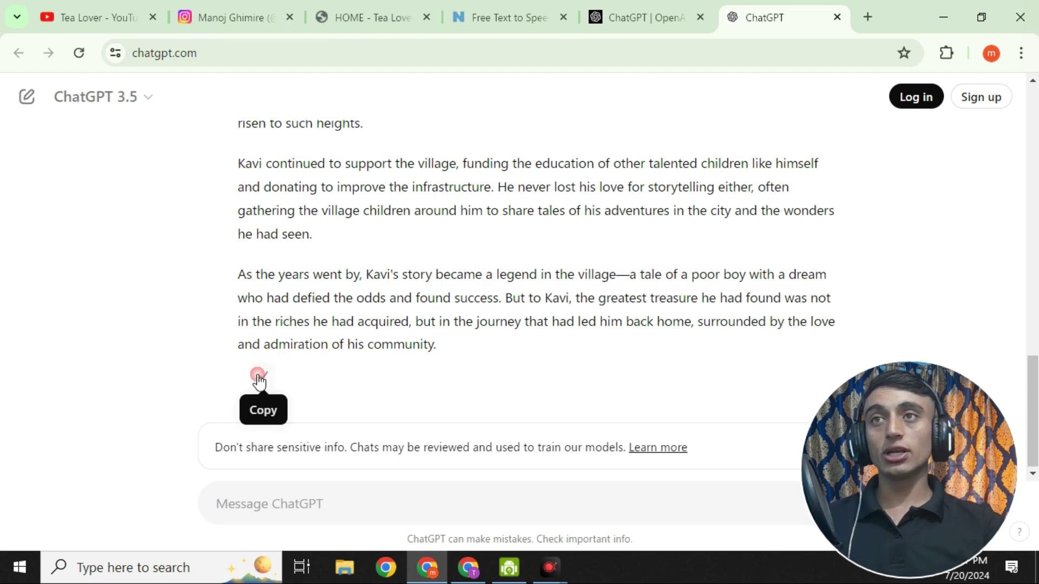
# Step: Paste the Kavi story into NaturalReader, play it, and pause at 00:20 of 04:20
pyautogui.click(510, 19)
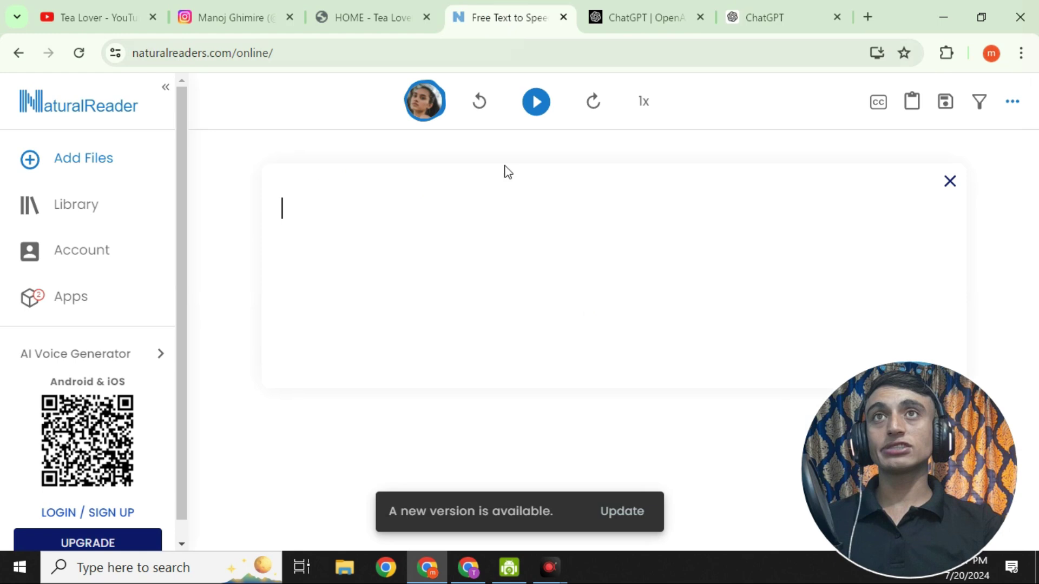
pyautogui.rightClick(290, 206)
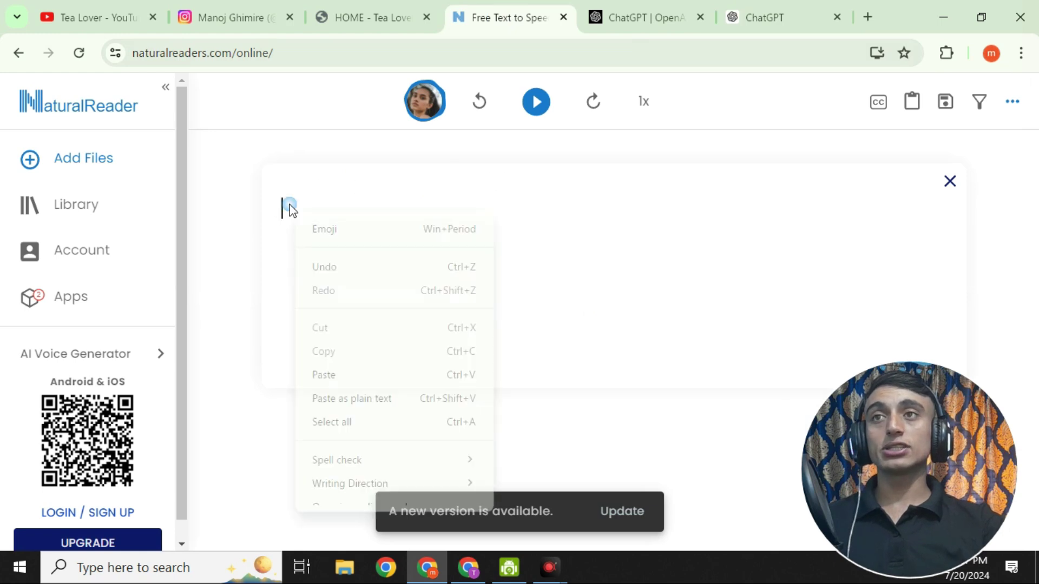
pyautogui.click(320, 397)
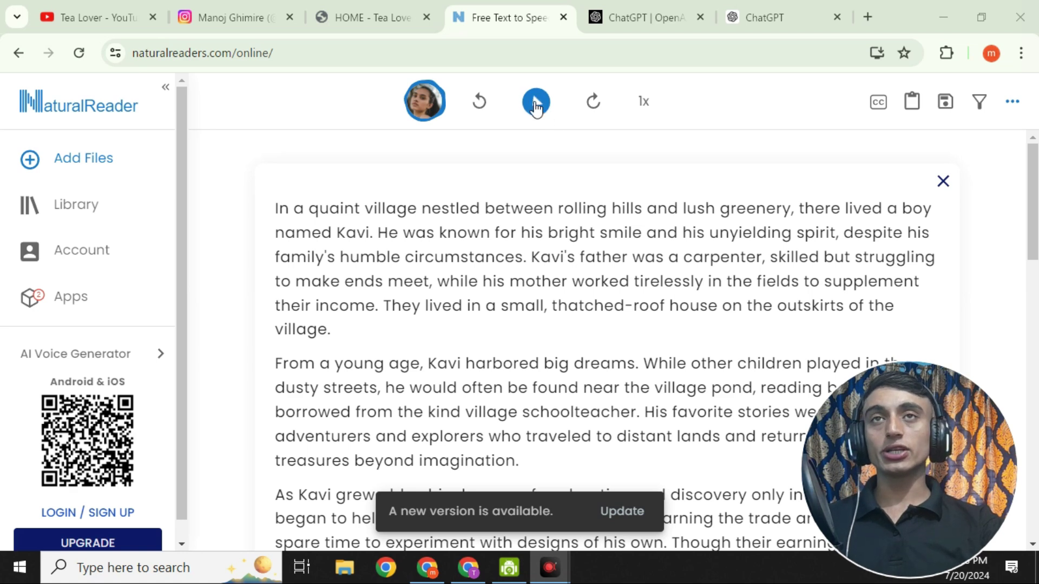
pyautogui.click(537, 106)
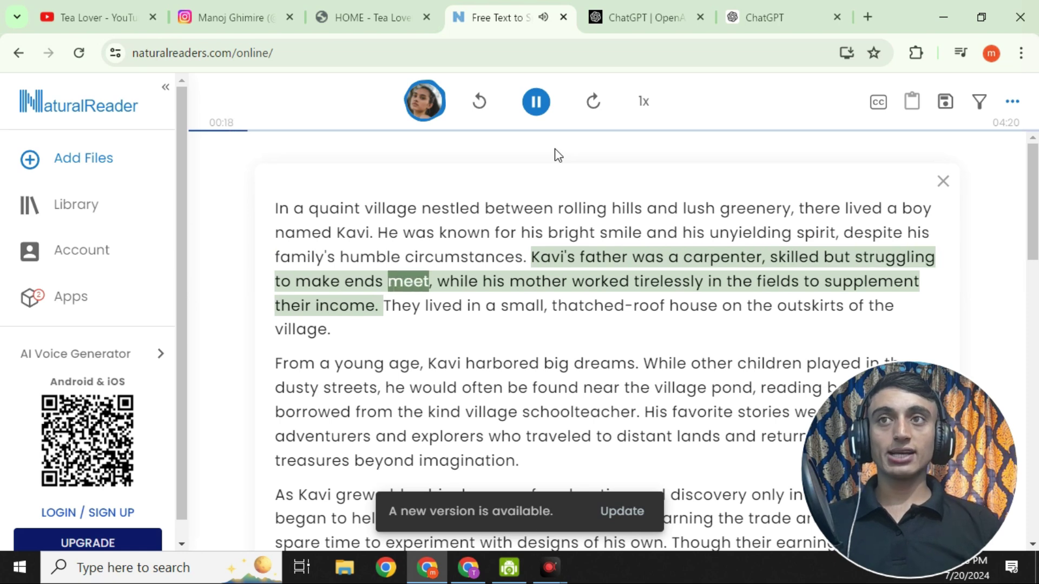
pyautogui.press('space')
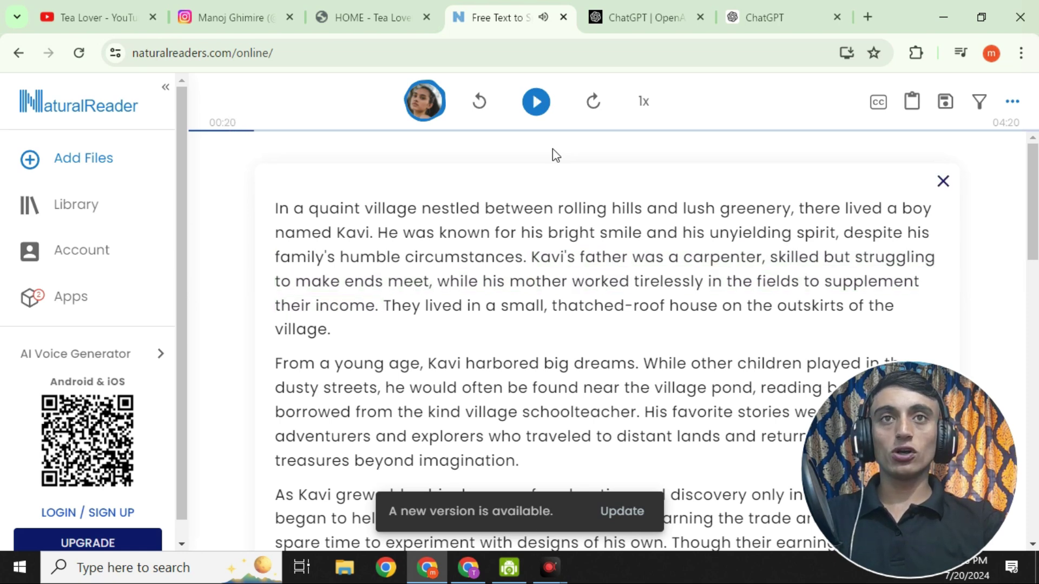
# Step: Select Eric (Plus AI, English US) in the voices list in place of Sara
pyautogui.click(424, 100)
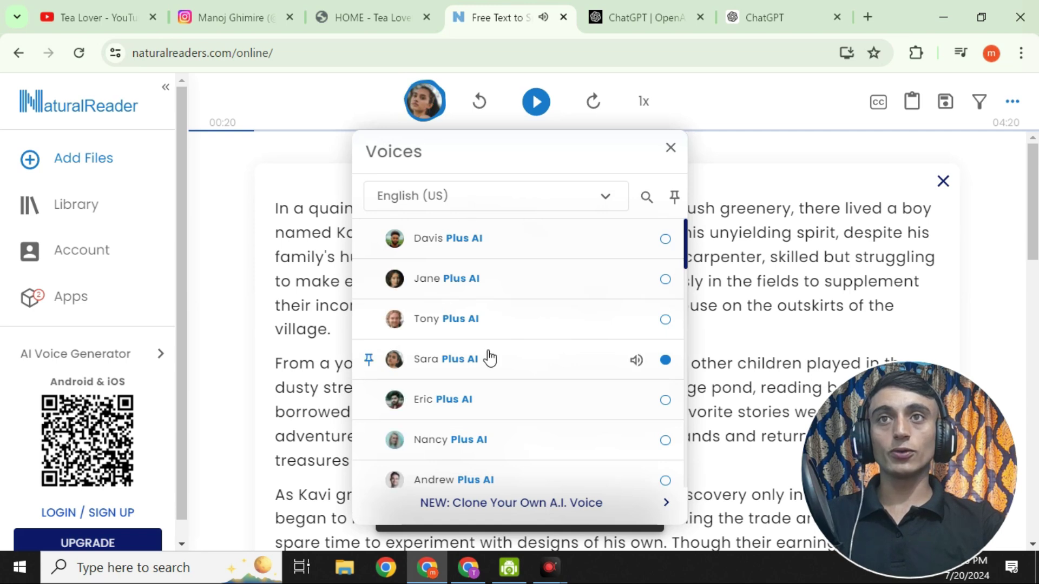
pyautogui.scroll(-2, 574, 293)
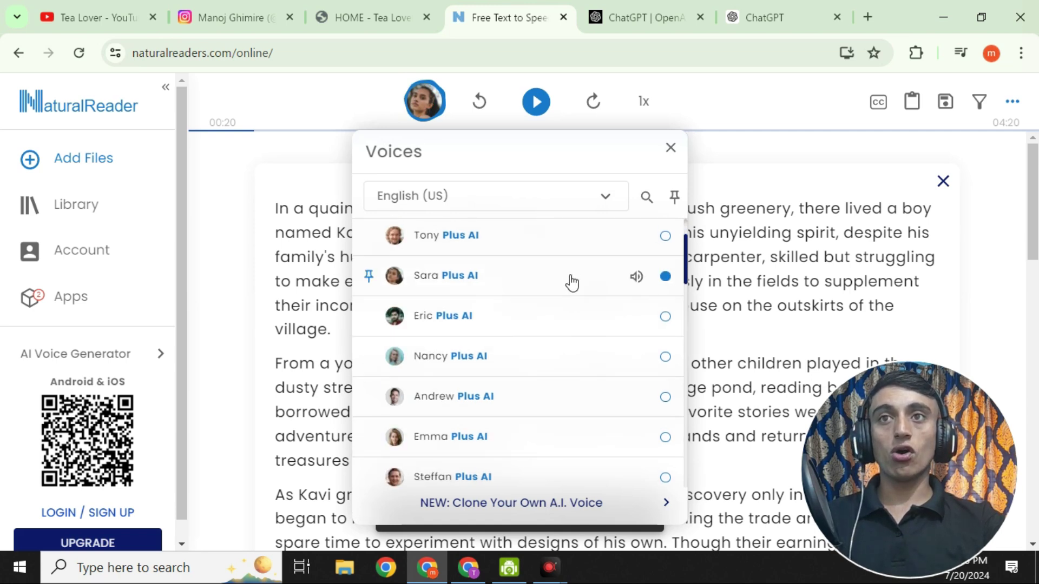
pyautogui.scroll(-5, 566, 309)
pyautogui.scroll(-5, 569, 319)
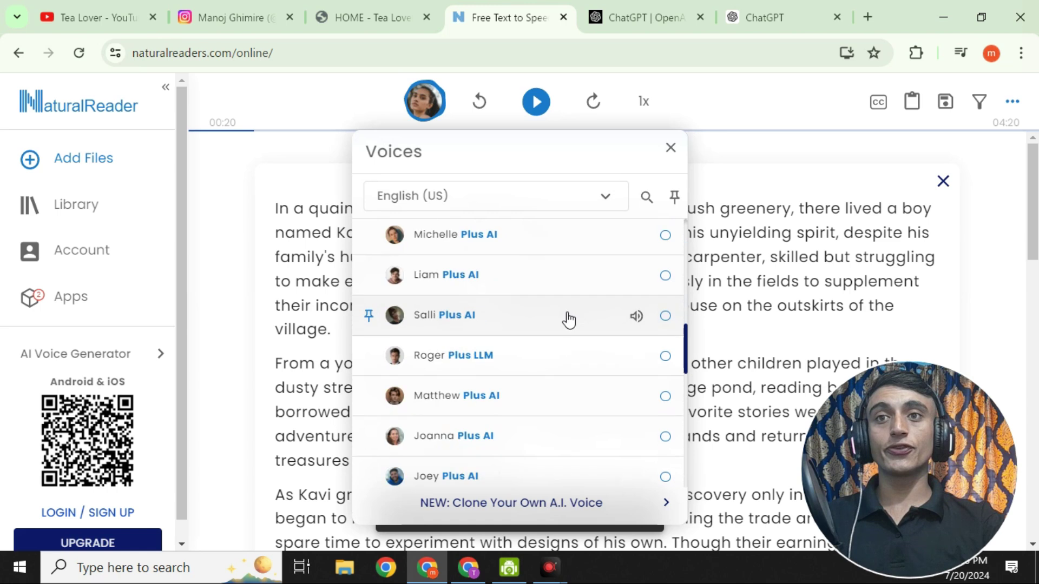
pyautogui.scroll(-6, 565, 314)
pyautogui.scroll(2, 563, 384)
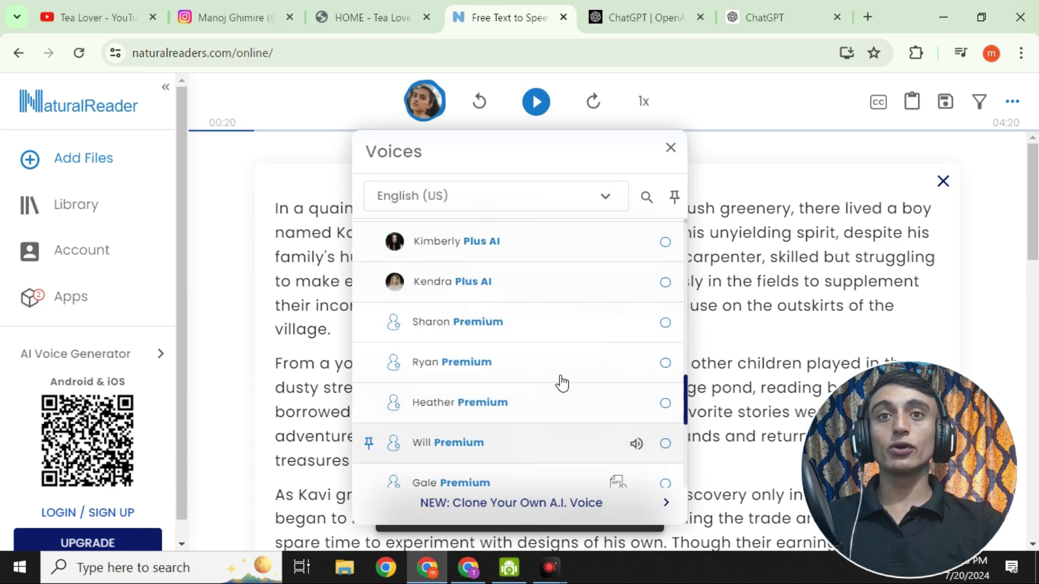
pyautogui.scroll(10, 563, 383)
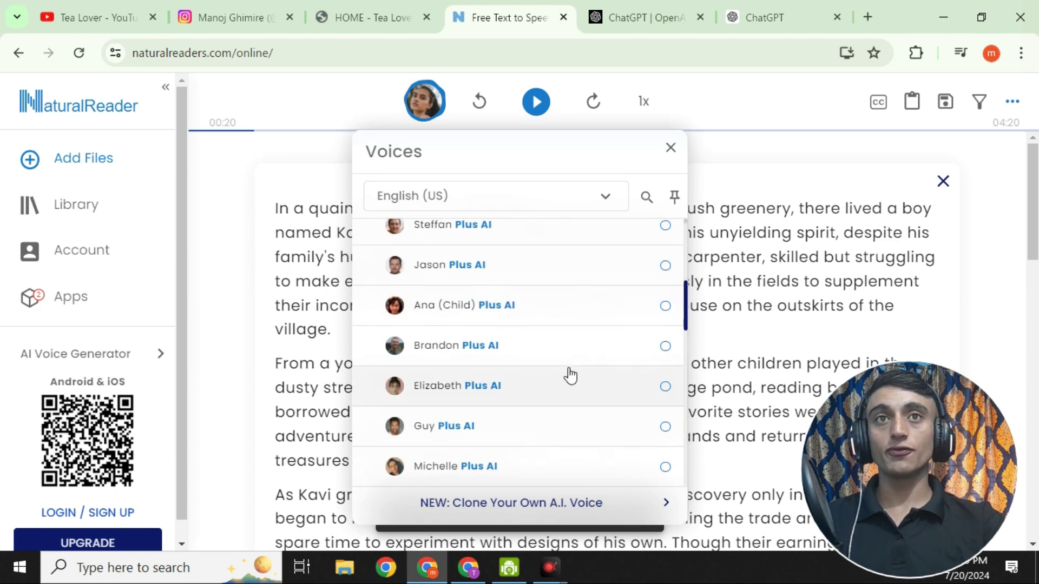
pyautogui.scroll(3, 563, 368)
pyautogui.scroll(4, 476, 306)
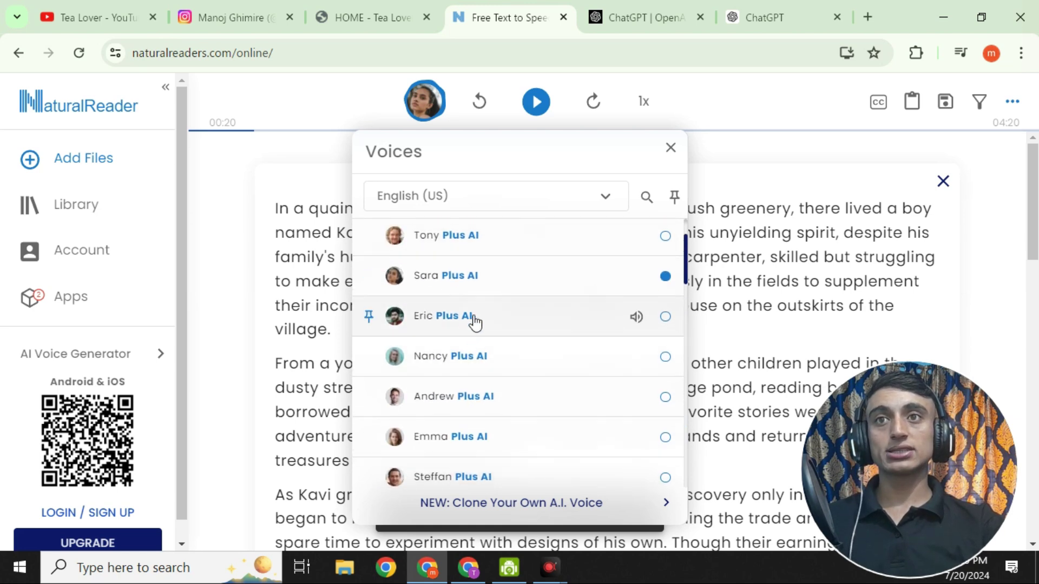
pyautogui.click(664, 319)
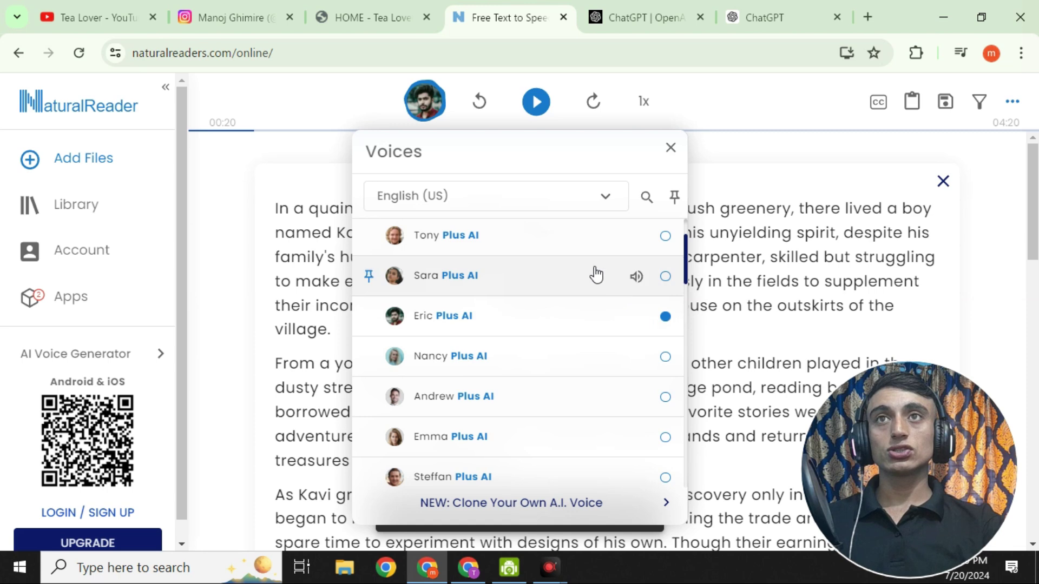
# Step: Play the Kavi story in Eric's voice and pause it at 00:42
pyautogui.click(534, 102)
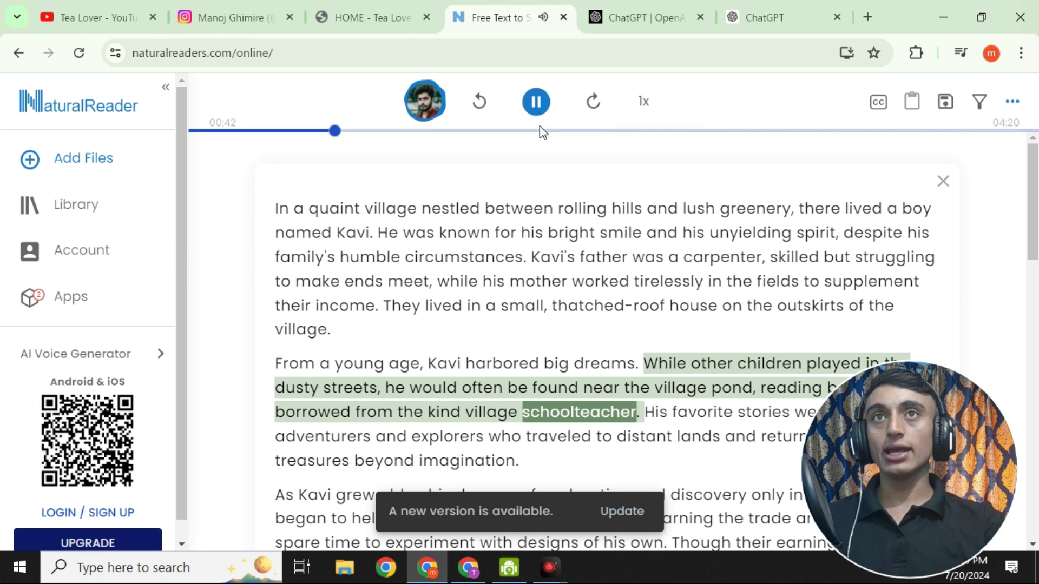
pyautogui.click(536, 106)
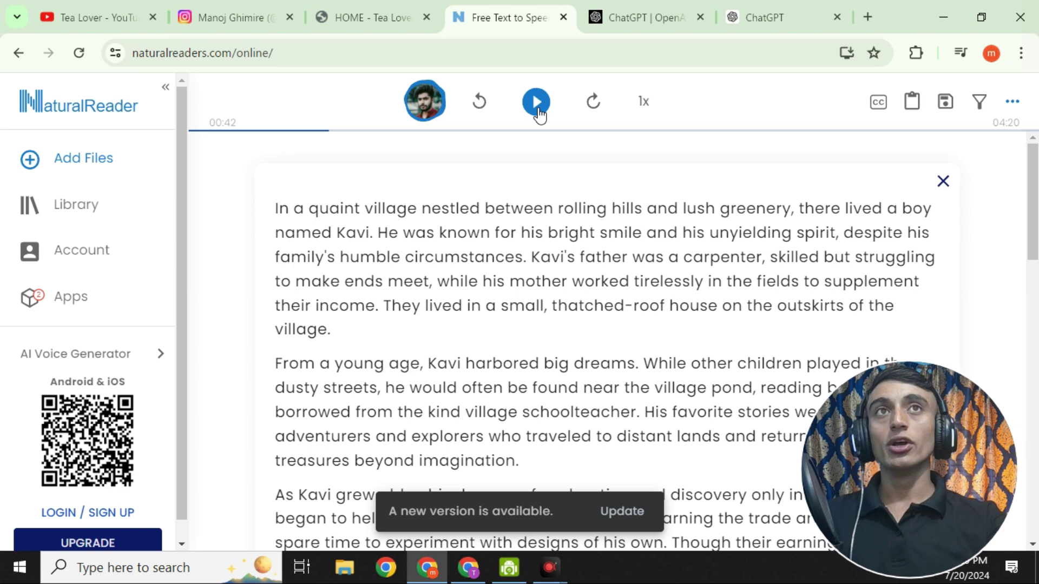
# Step: In a new tab, search 'chrome extensions' and open the Chrome Web Store
pyautogui.click(868, 16)
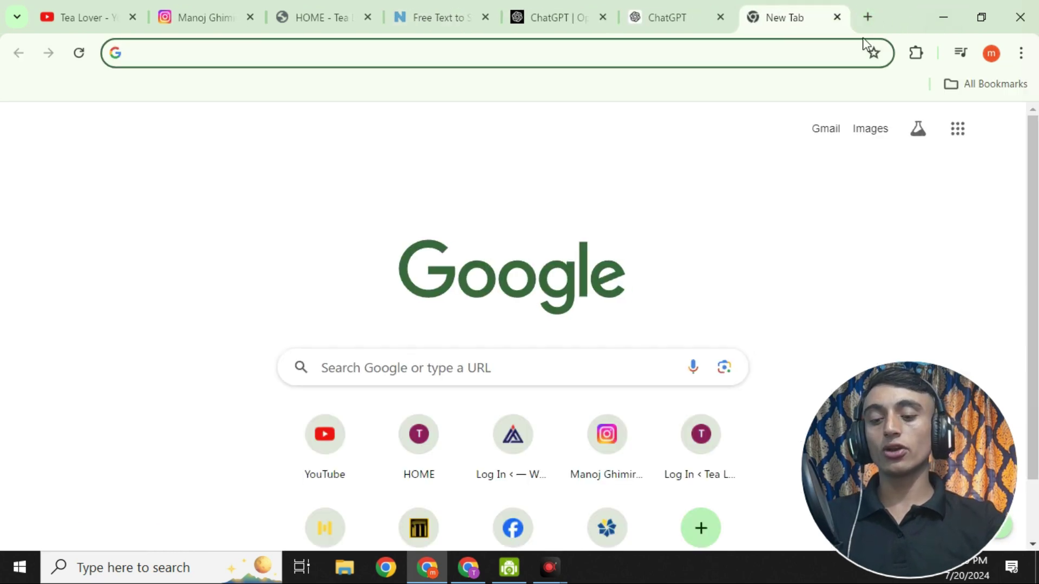
pyautogui.write('chrome extensions')
pyautogui.press('Return')
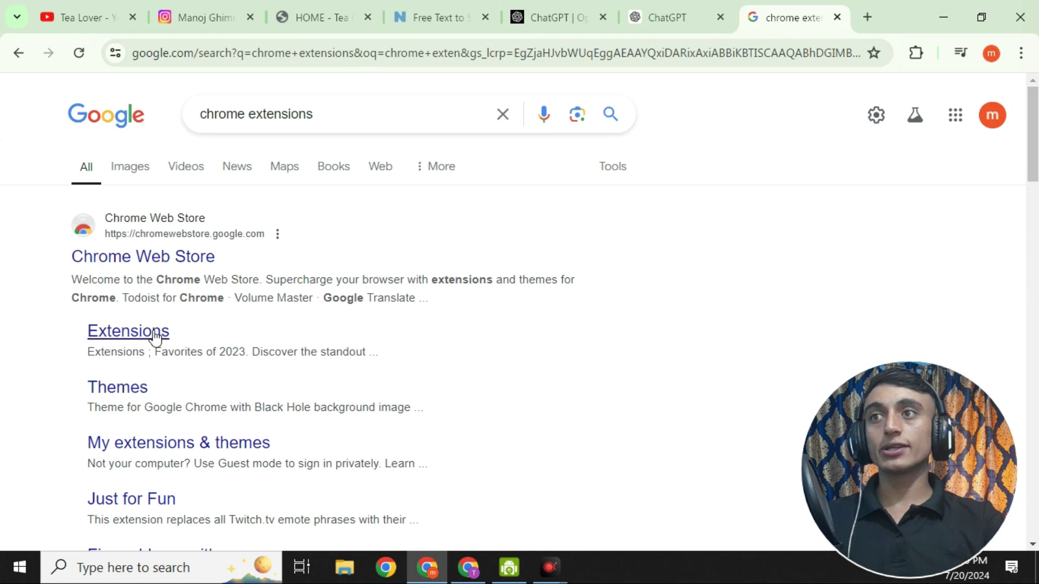
pyautogui.click(154, 335)
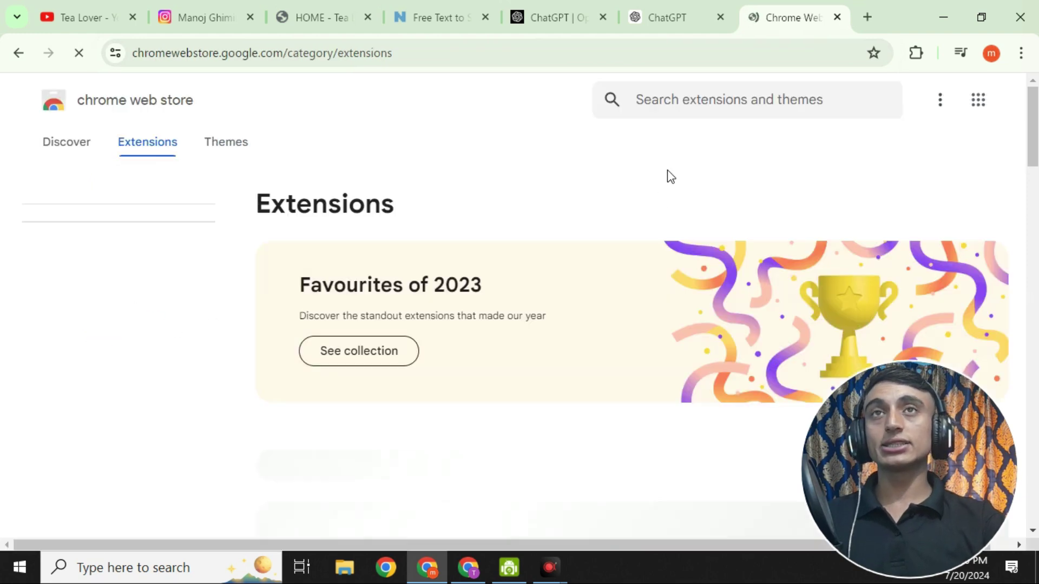
# Step: Search the store for 'natural reader' and add NaturalReader - AI Text to Speech to Chrome
pyautogui.click(681, 105)
pyautogui.write('nat')
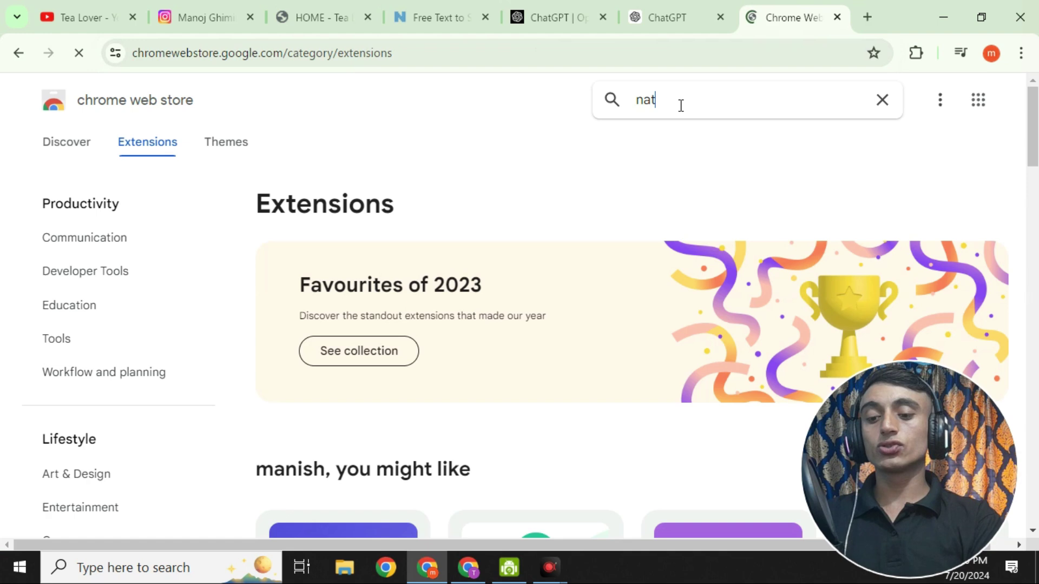
pyautogui.write('ural reader')
pyautogui.press('Return')
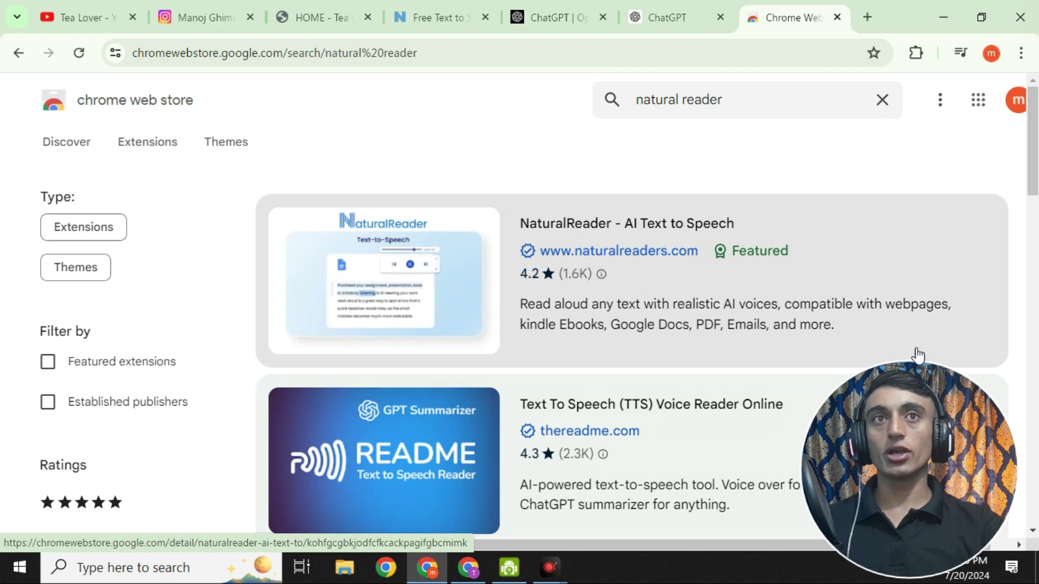
pyautogui.click(575, 230)
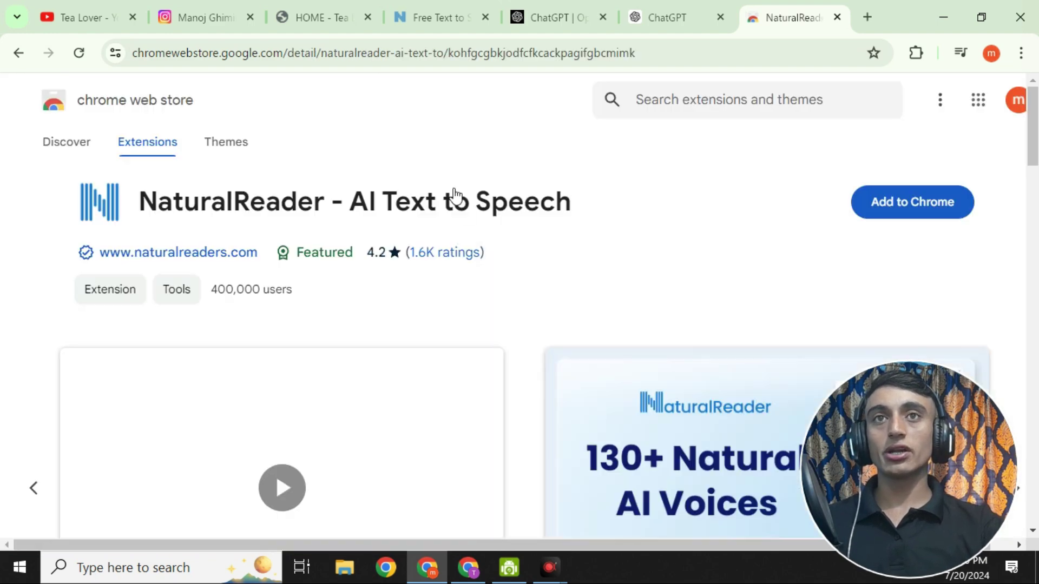
pyautogui.scroll(-1, 455, 198)
pyautogui.scroll(1, 454, 196)
pyautogui.click(898, 204)
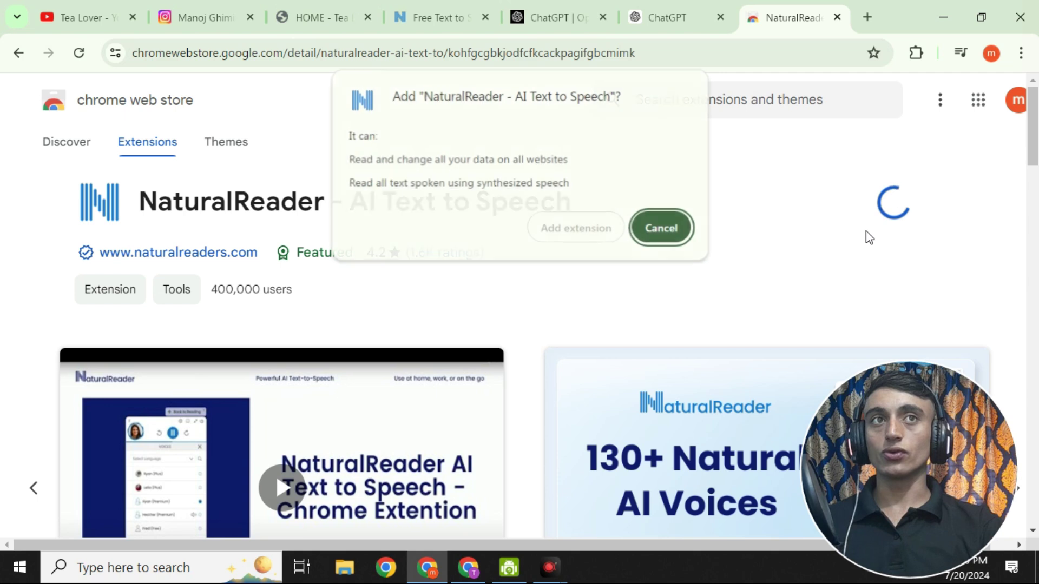
pyautogui.click(563, 234)
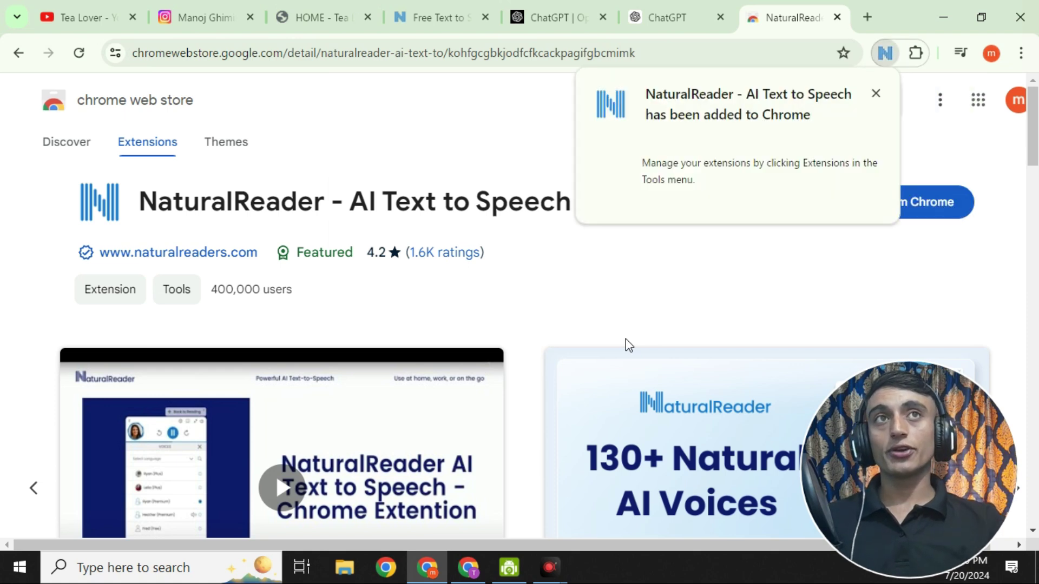
# Step: Open the 'premium domain for blogger' post from the Tea Lover home page
pyautogui.click(867, 16)
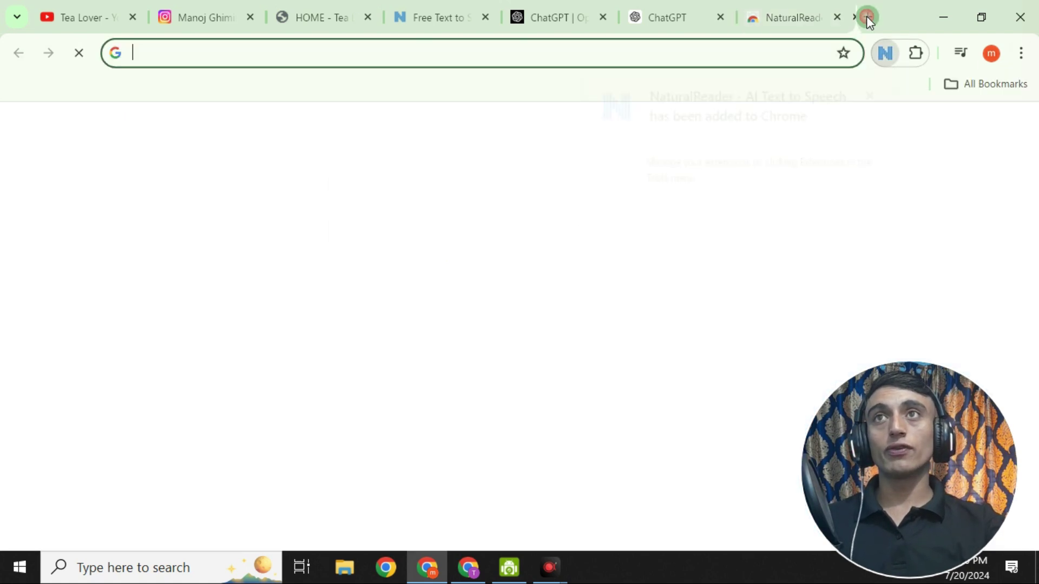
pyautogui.click(274, 10)
pyautogui.scroll(10, 313, 215)
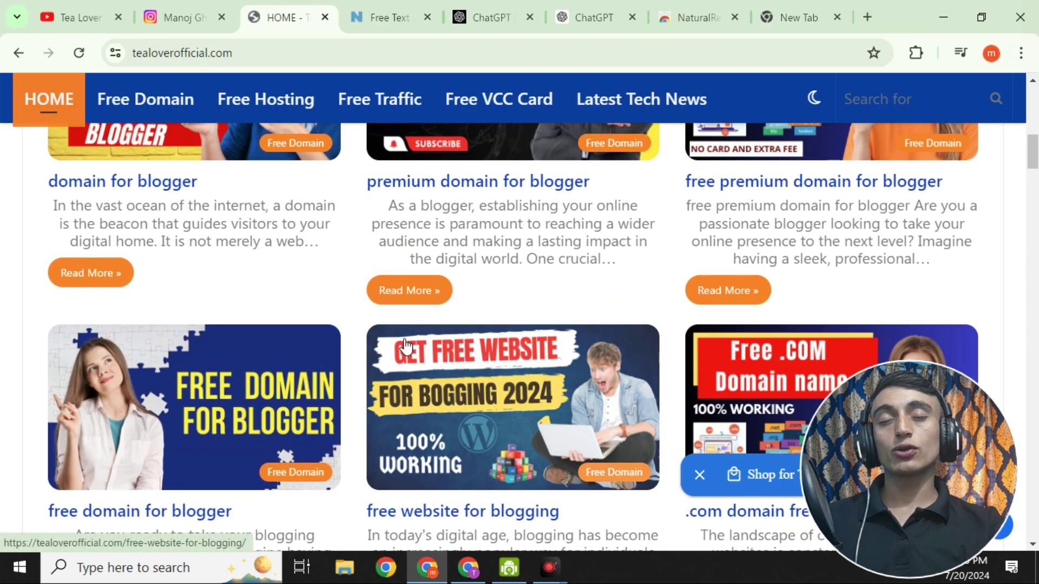
pyautogui.click(476, 185)
# Step: Select the article's paragraphs and choose NaturalReader's Read selection
pyautogui.scroll(-10, 323, 229)
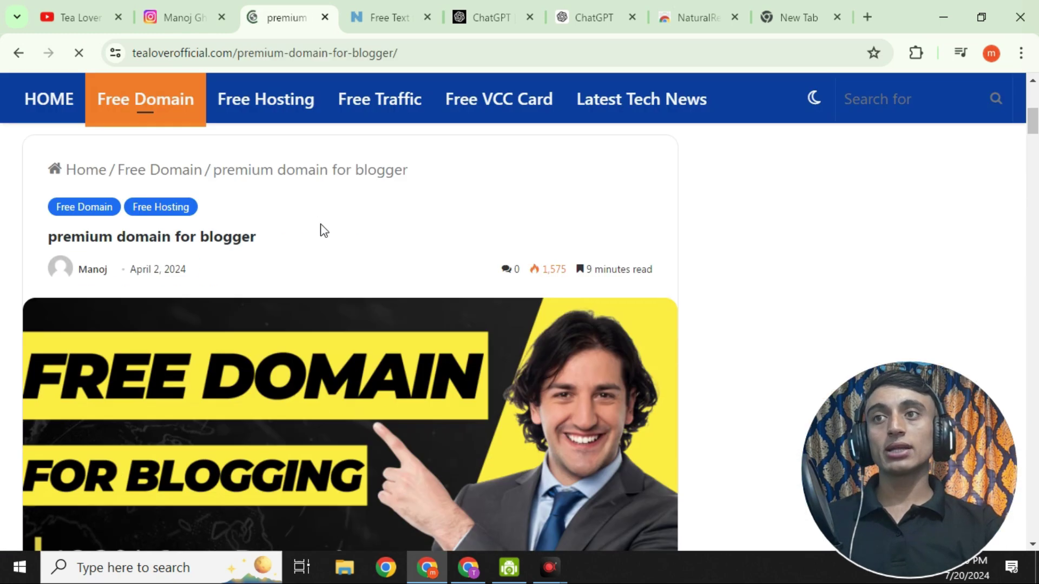
pyautogui.scroll(3, 184, 246)
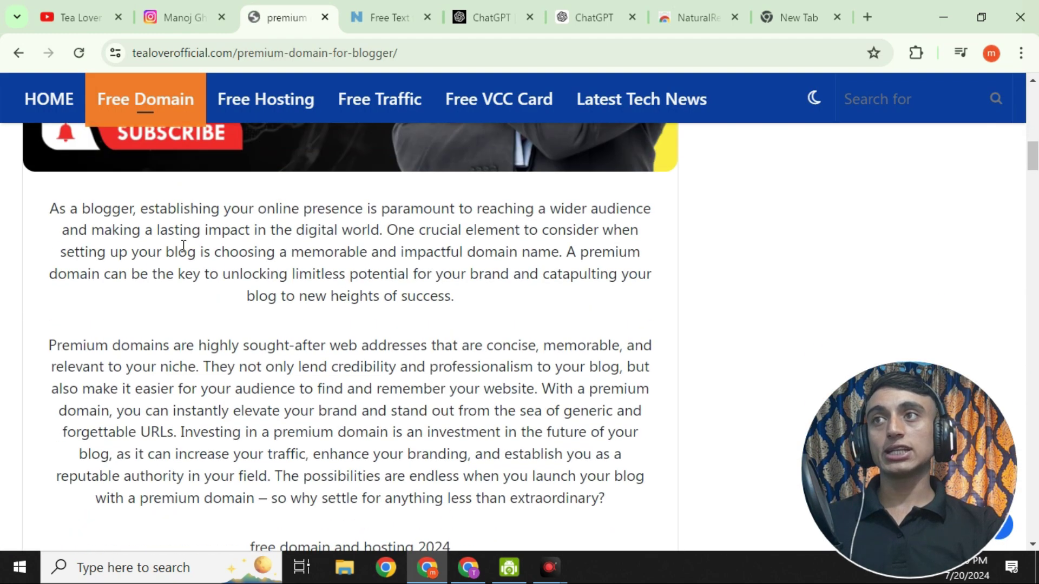
pyautogui.moveTo(62, 213); pyautogui.dragTo(425, 247)
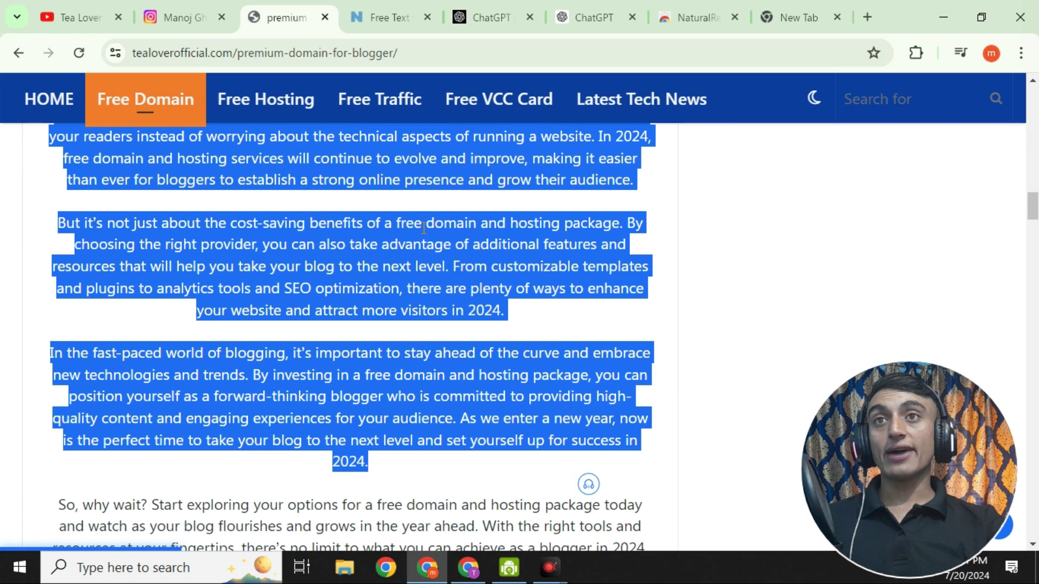
pyautogui.rightClick(424, 228)
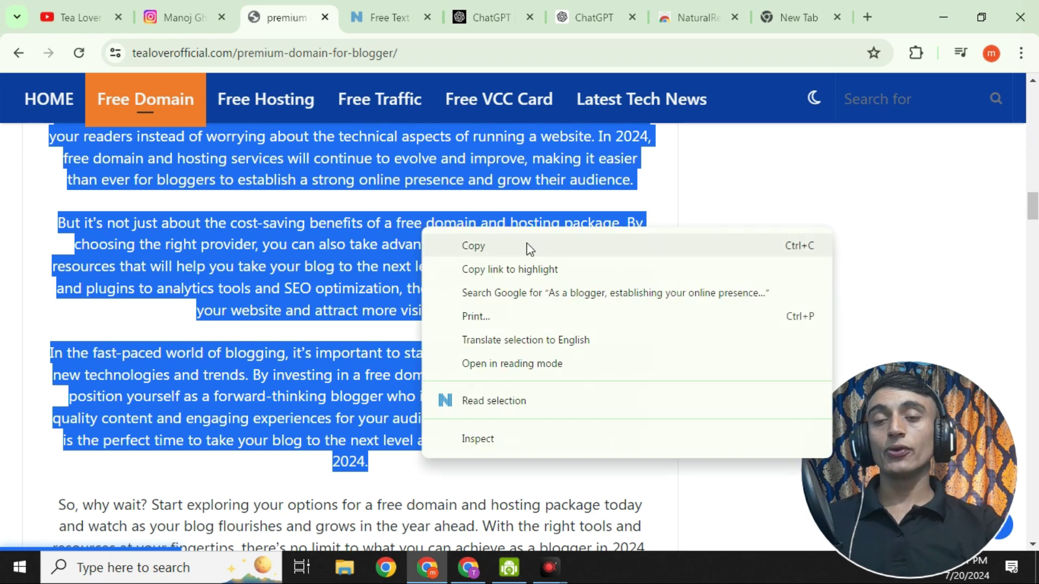
pyautogui.click(516, 409)
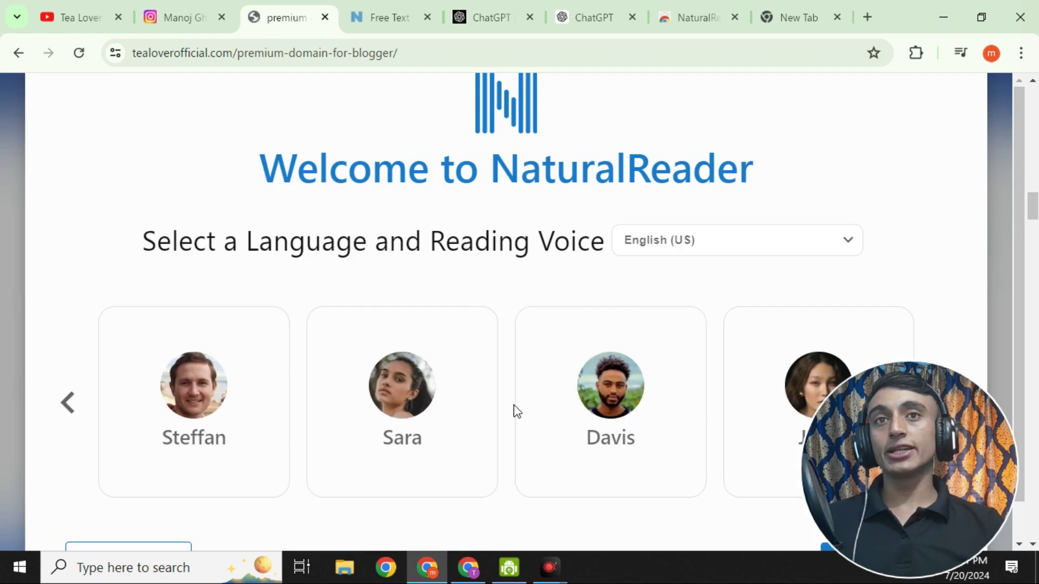
# Step: Pick Davis as the voice and skip past the pin-to-Chrome and register steps
pyautogui.scroll(-1, 460, 249)
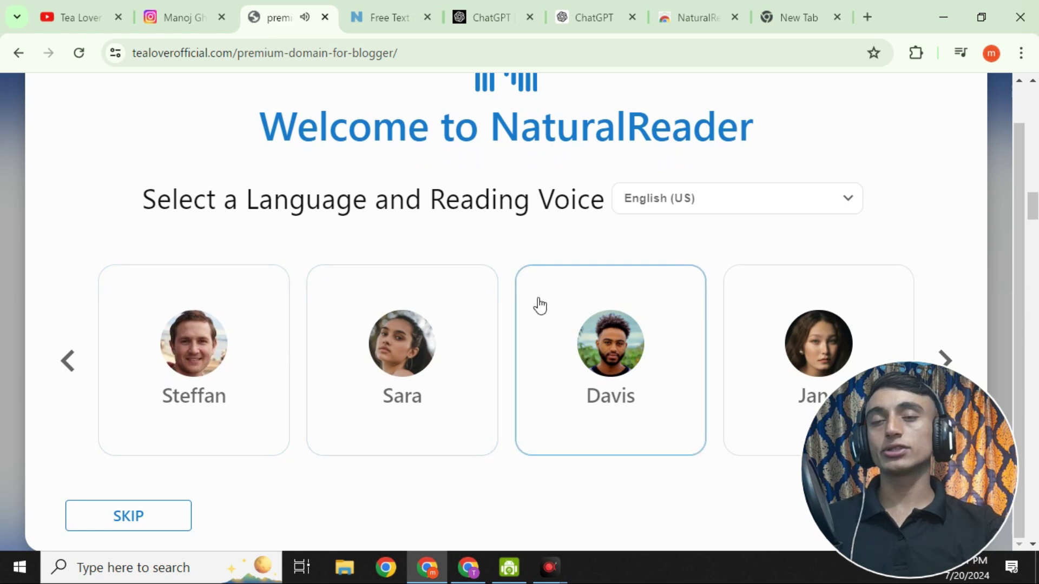
pyautogui.click(653, 375)
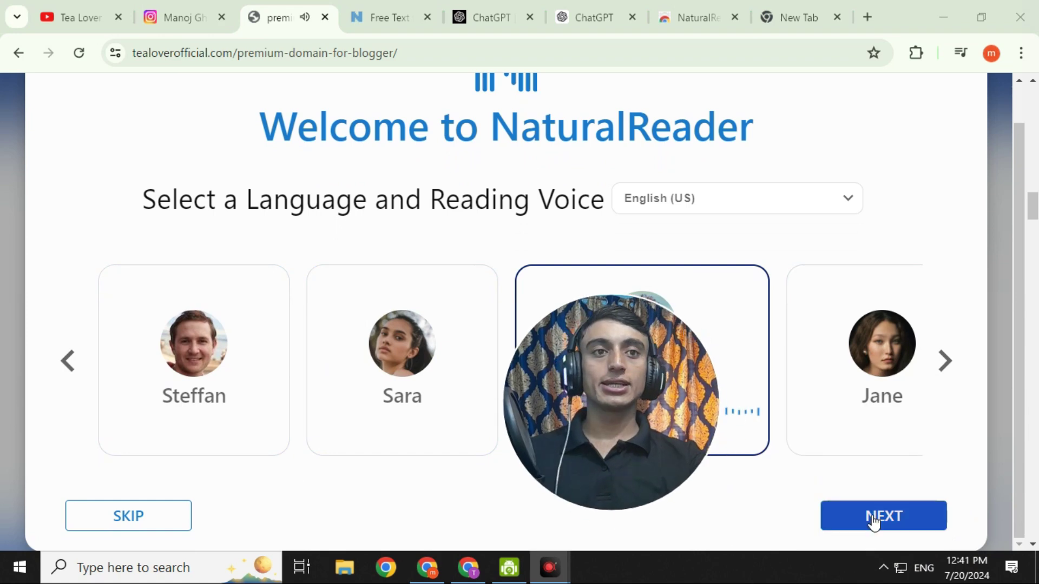
pyautogui.click(873, 520)
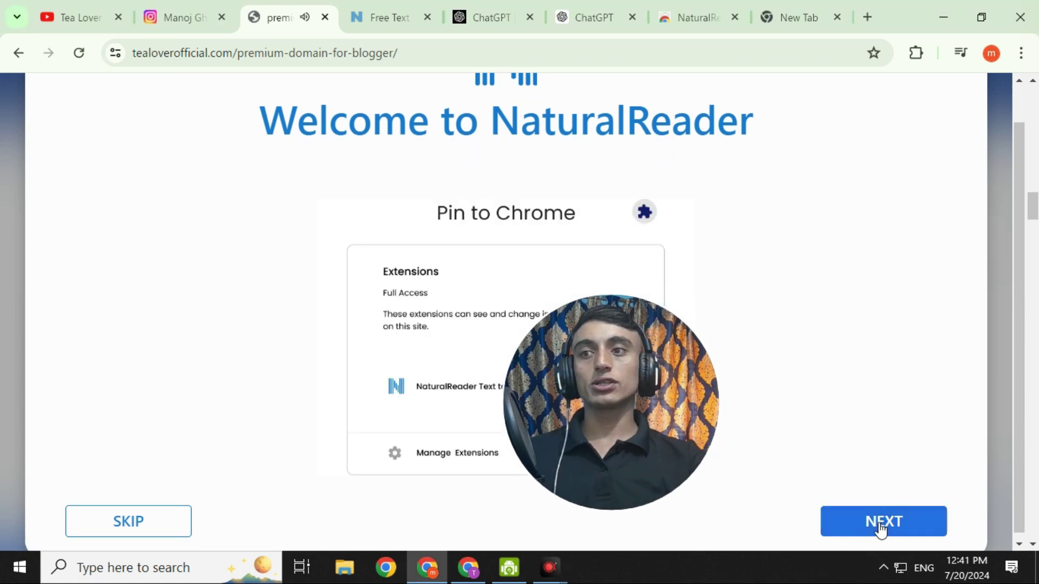
pyautogui.click(879, 524)
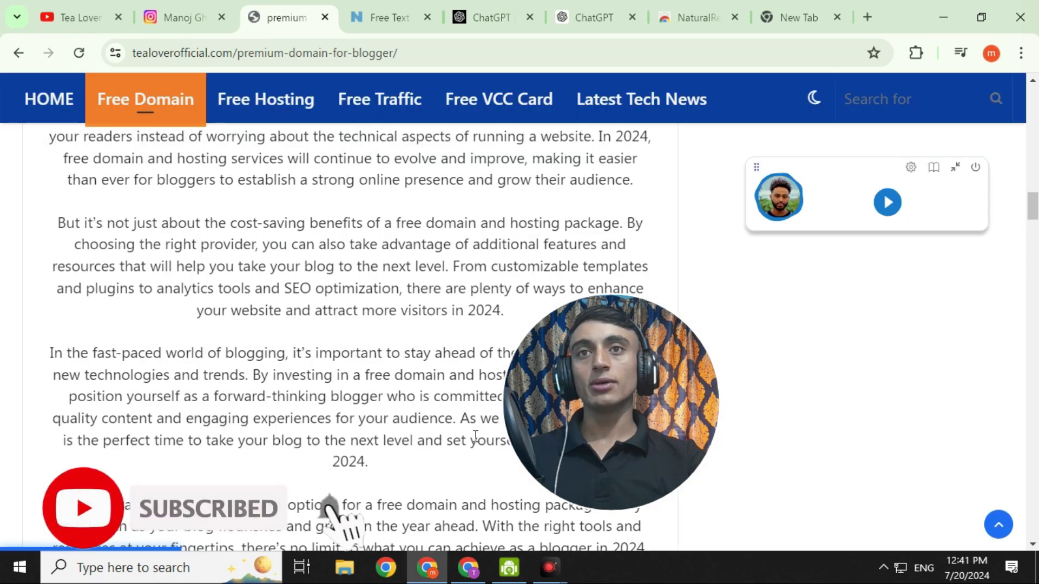
pyautogui.moveTo(557, 393); pyautogui.dragTo(848, 437)
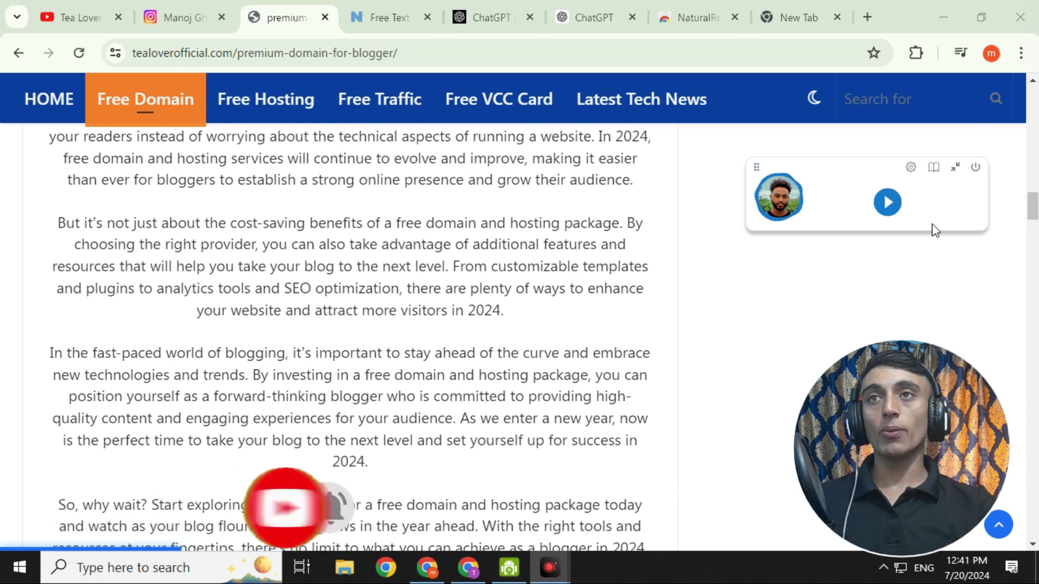
# Step: Read the blog article aloud with the Davis voice, then pause it
pyautogui.click(888, 205)
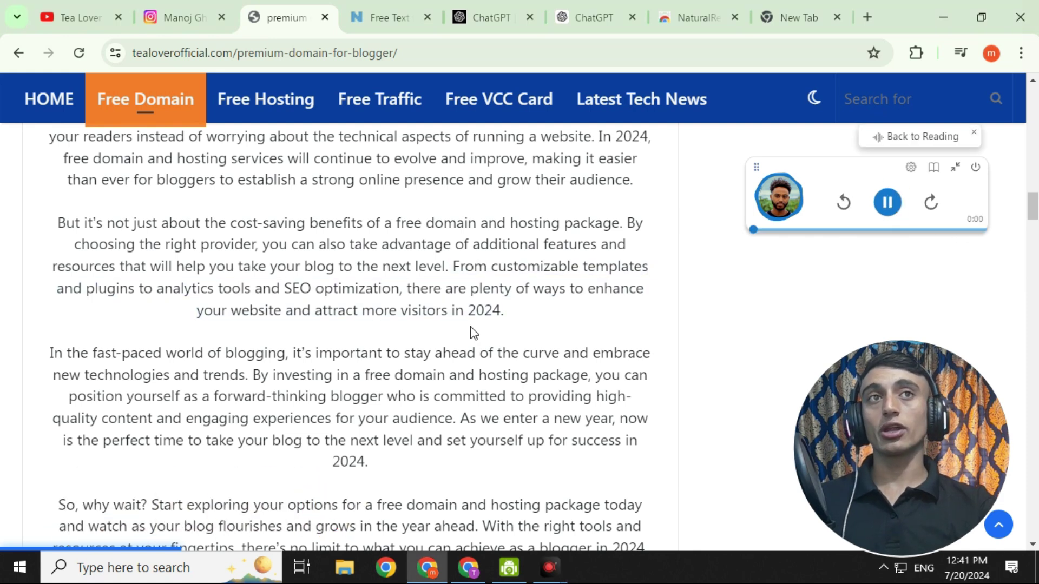
pyautogui.scroll(15, 352, 308)
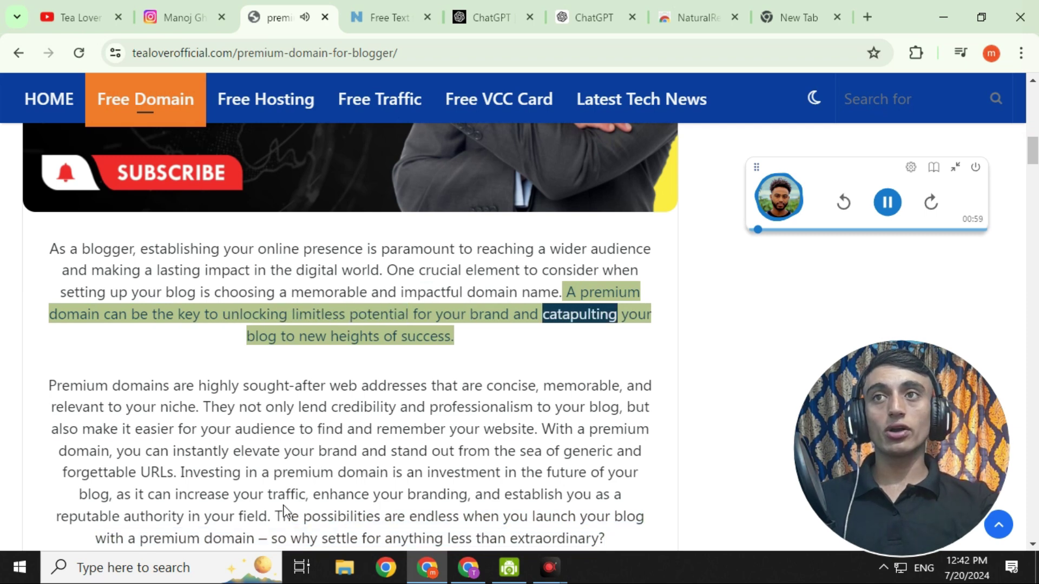
pyautogui.click(887, 203)
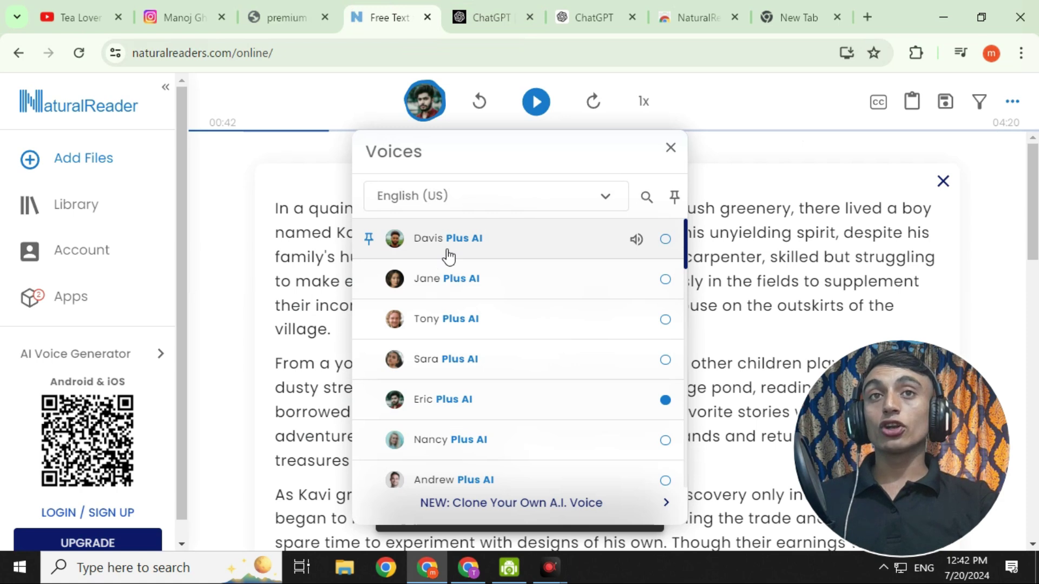
# Step: Browse the Voices list on the NaturalReader online reader, with Eric still selected
pyautogui.scroll(-15, 460, 293)
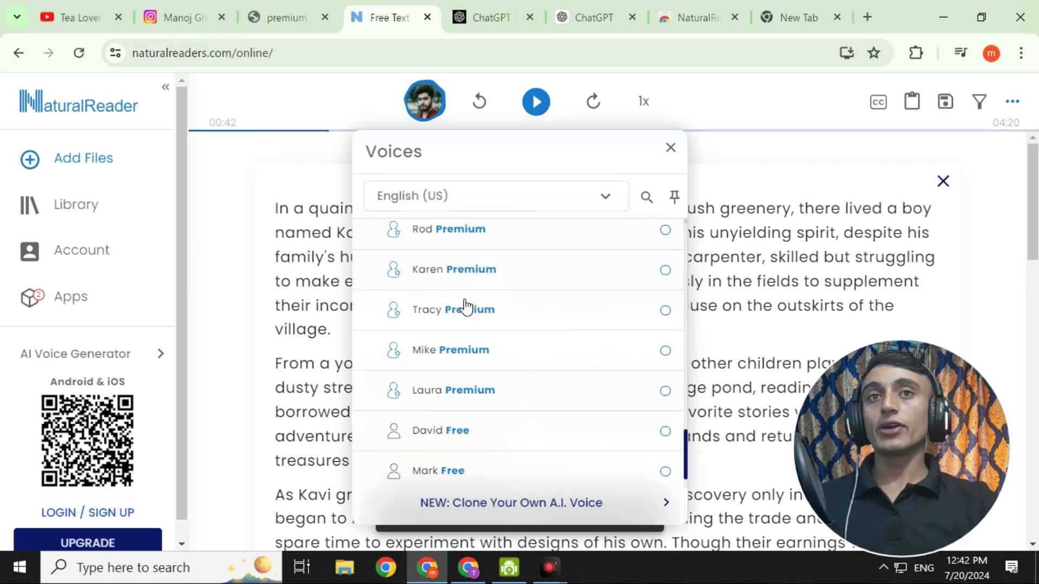
pyautogui.scroll(3, 471, 351)
pyautogui.scroll(10, 475, 384)
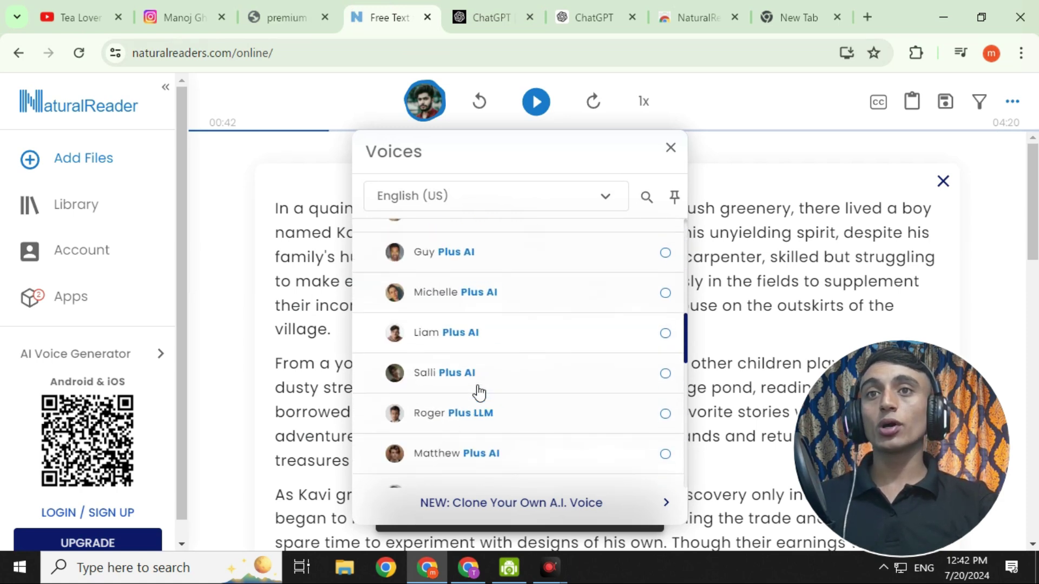
pyautogui.scroll(3, 490, 409)
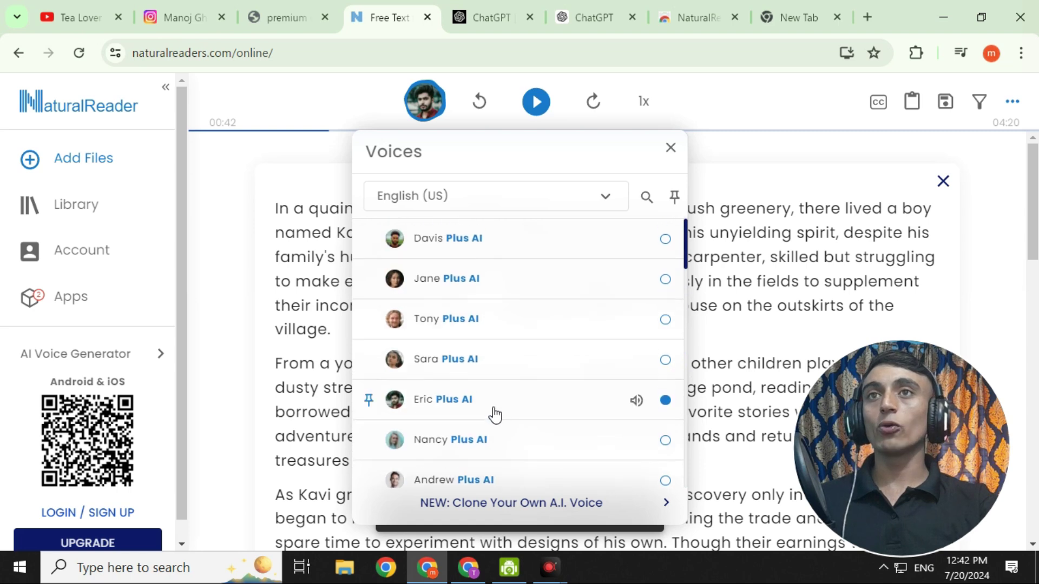